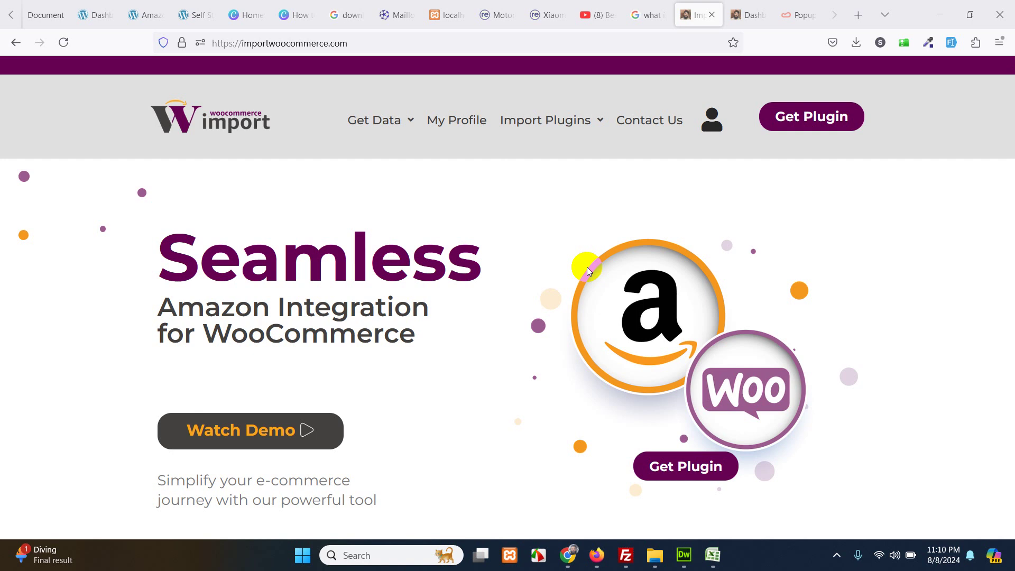
- Scroll through the importwoocommerce.com homepage, then switch over to the WordPress Dashboard
scroll(674, 301, down, 4)
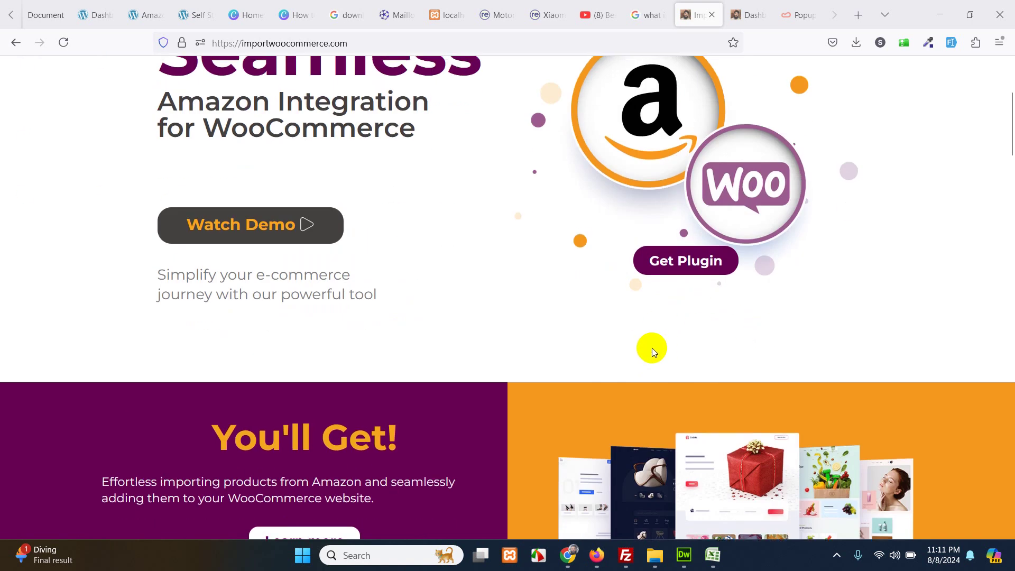
scroll(652, 347, up, 4)
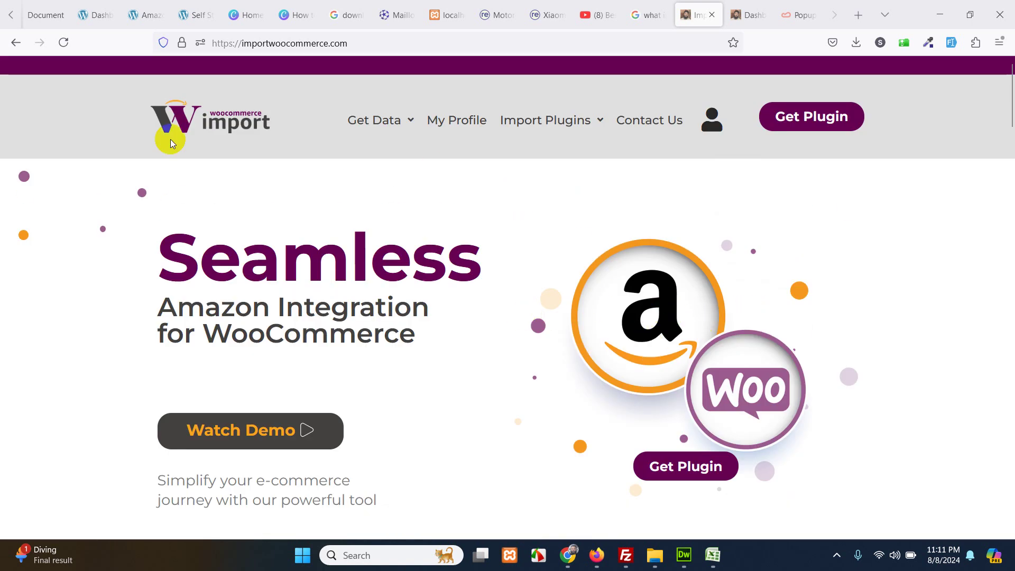
scroll(700, 335, down, 10)
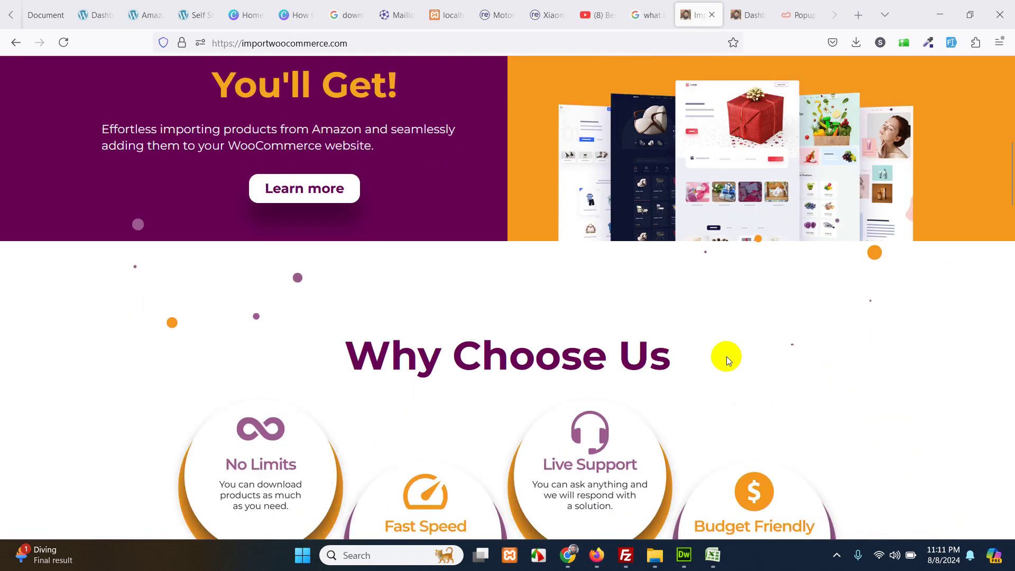
scroll(728, 360, up, 8)
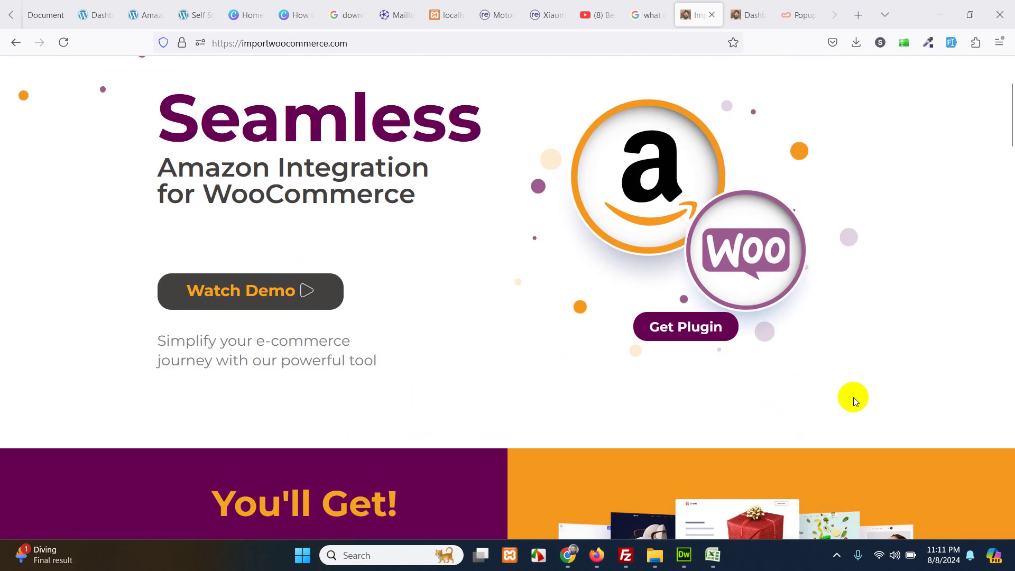
scroll(886, 419, up, 3)
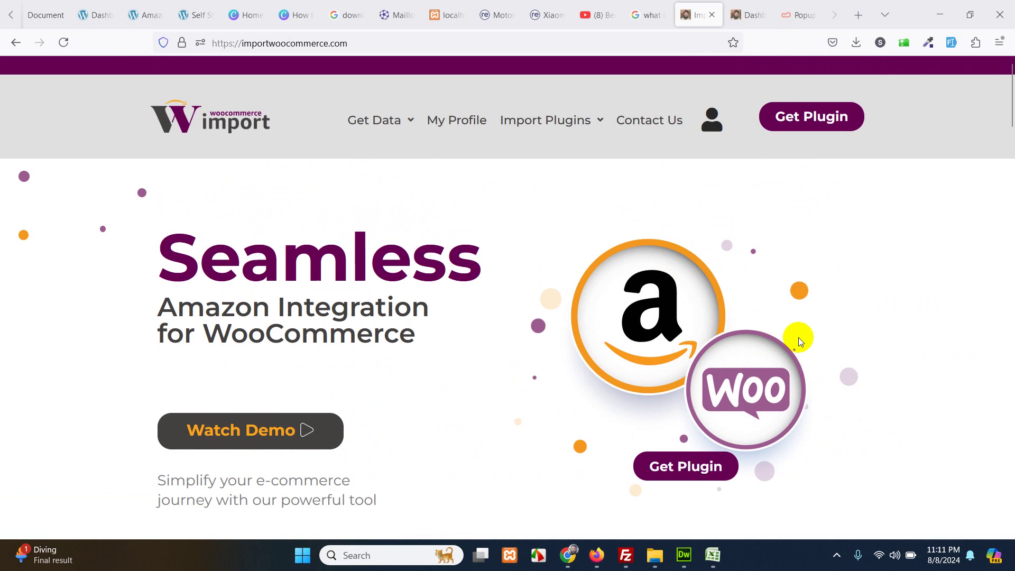
scroll(814, 382, down, 16)
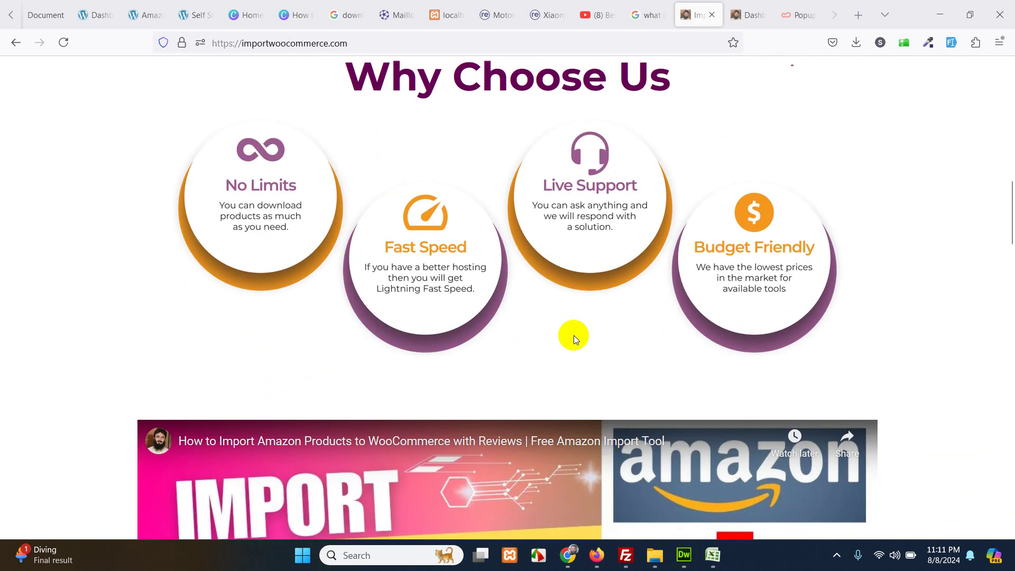
scroll(573, 335, up, 10)
scroll(693, 353, up, 5)
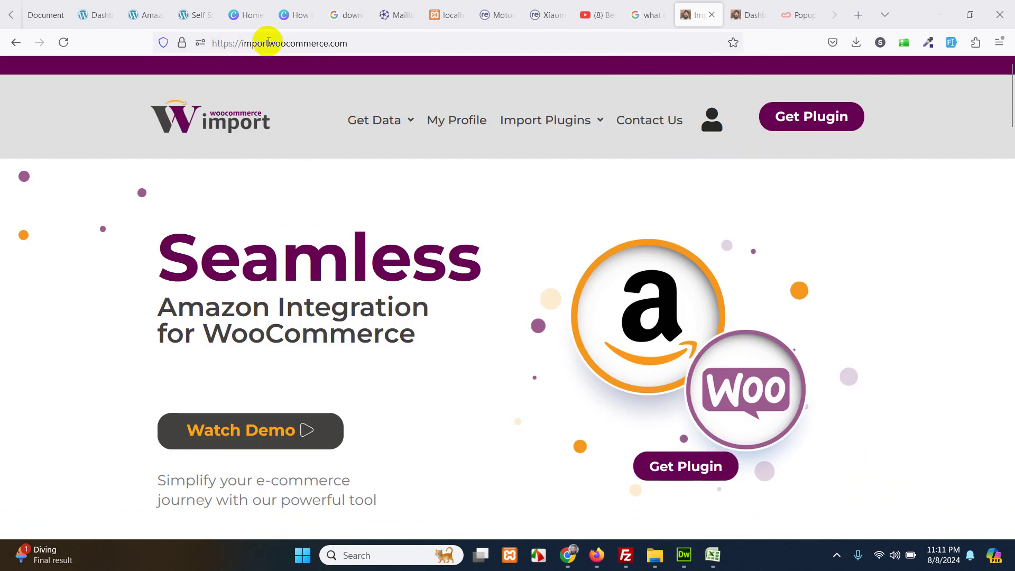
scroll(872, 369, down, 6)
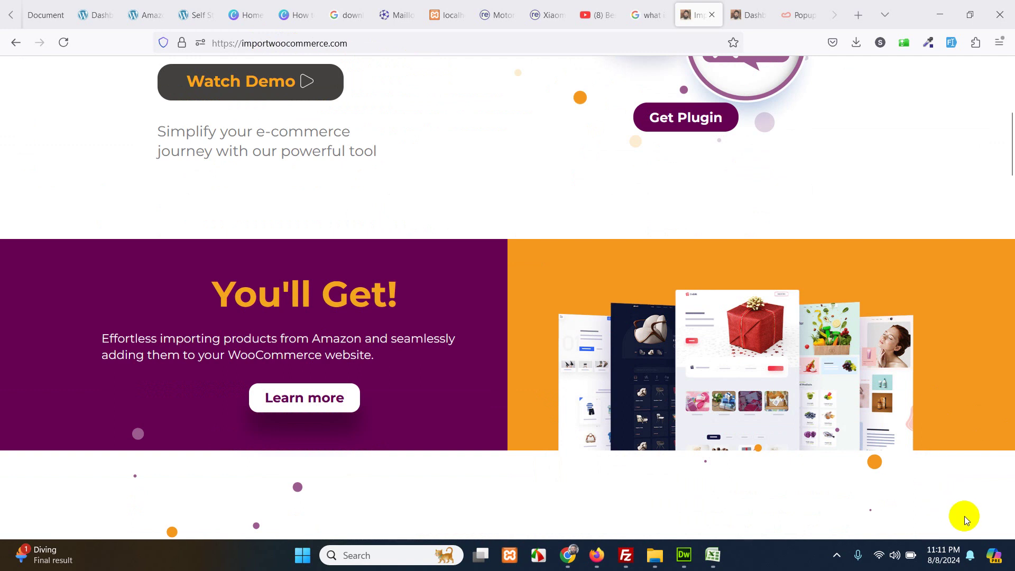
scroll(903, 397, down, 8)
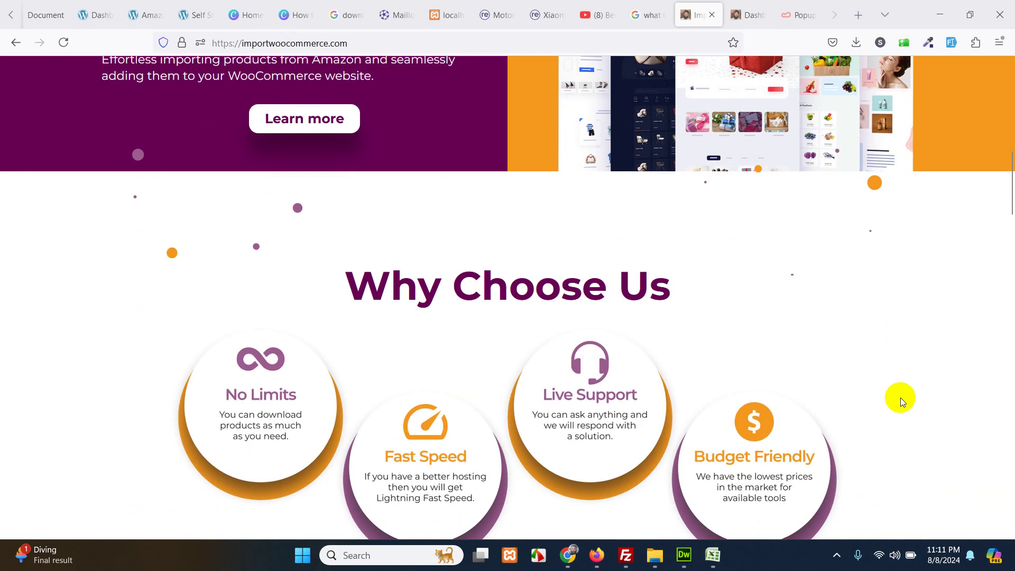
scroll(894, 368, up, 1)
scroll(909, 376, up, 12)
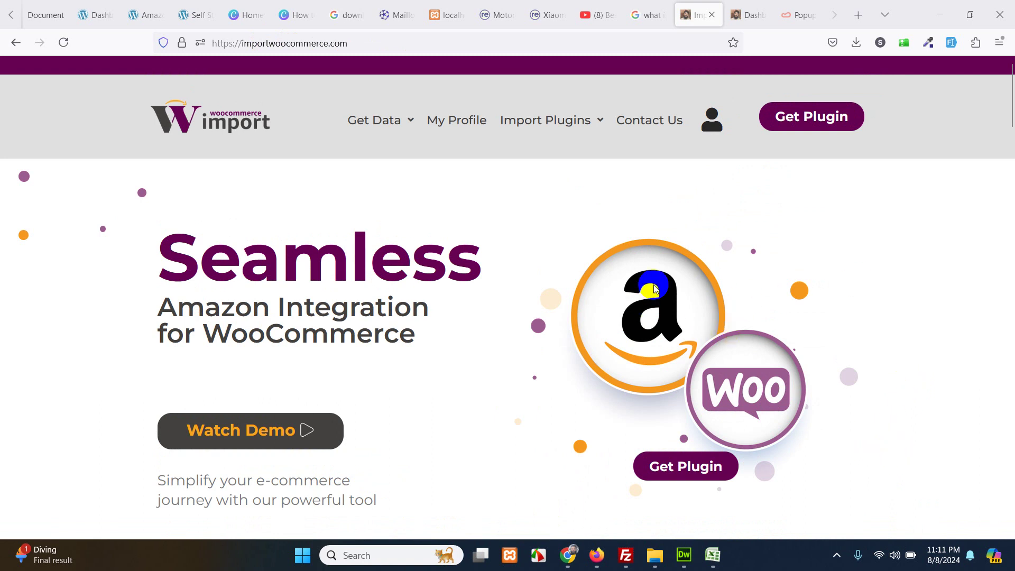
click(656, 336)
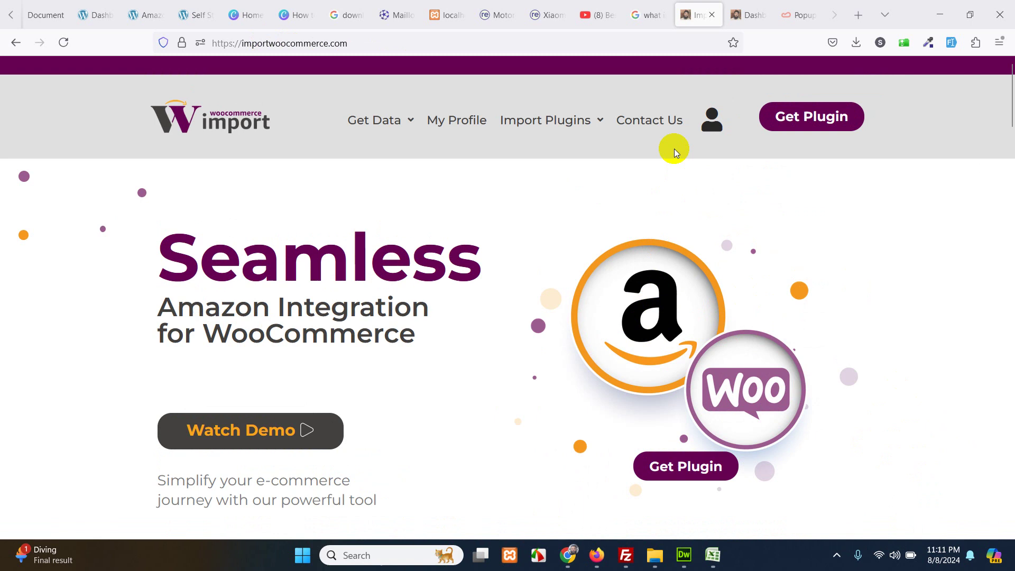
- In a new browser tab, go to google.com and search for 'claspo'
click(734, 14)
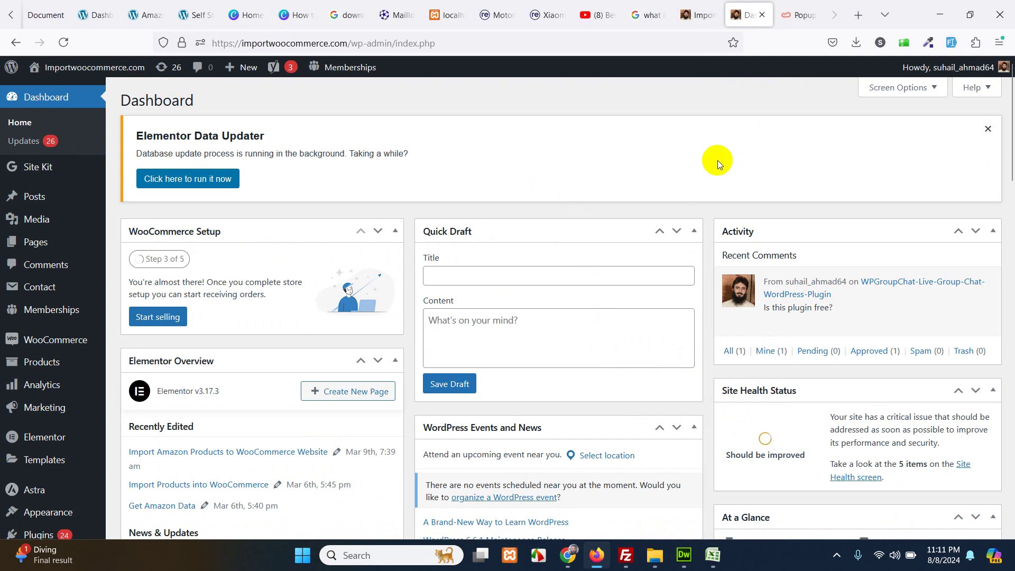
click(801, 15)
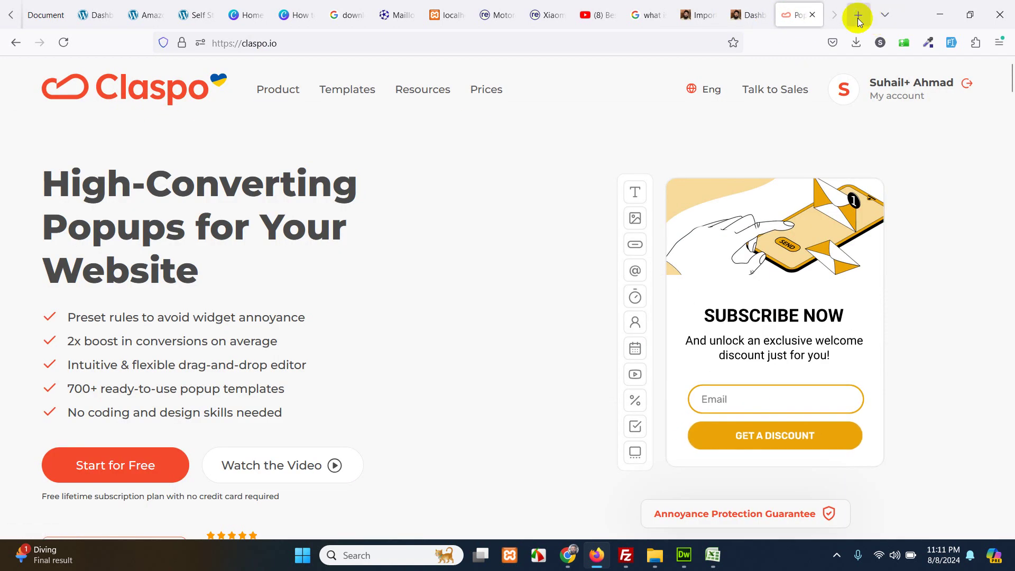
click(813, 15)
click(858, 15)
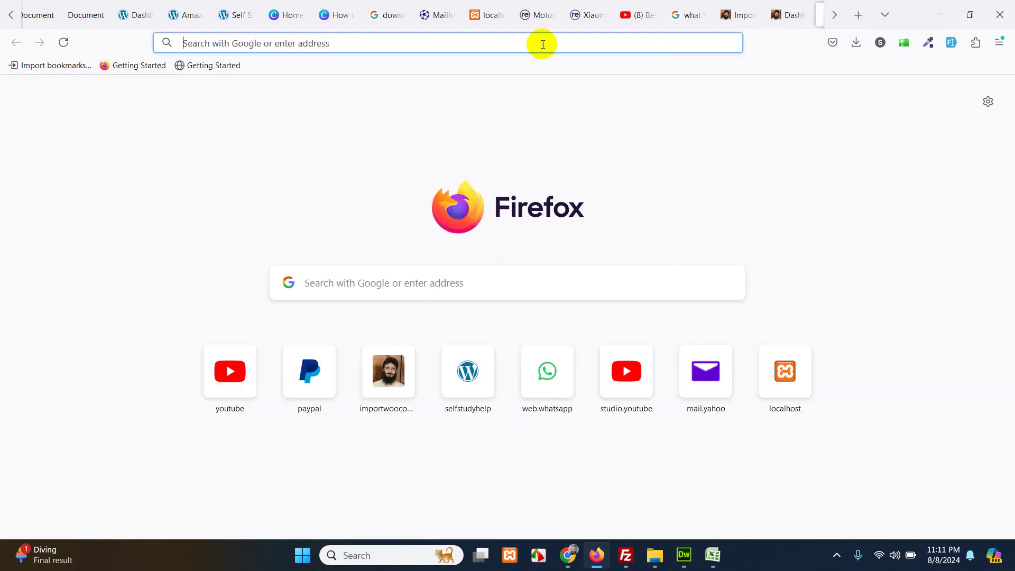
click(542, 42)
text(google)
key(Return)
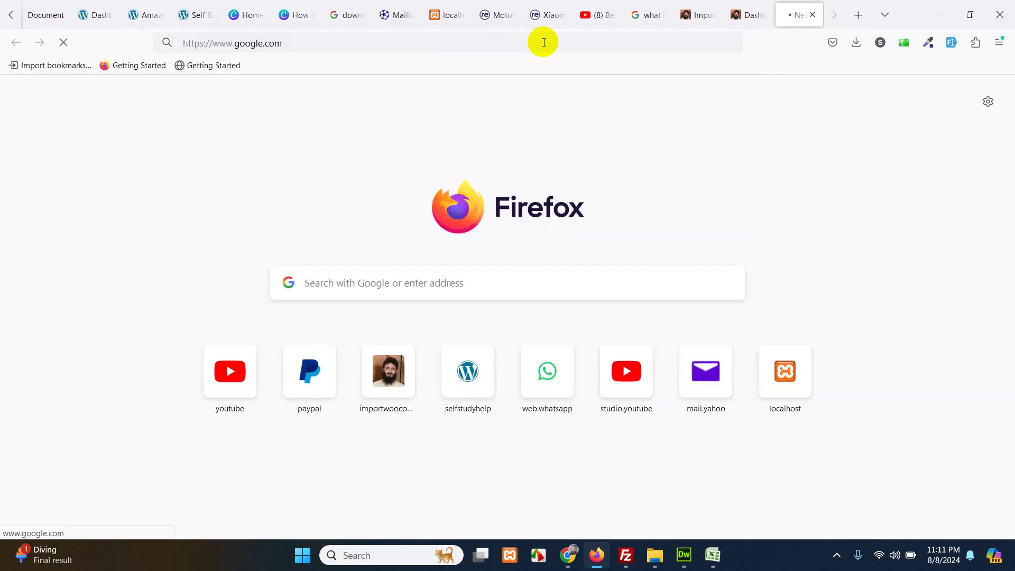
text(claspo)
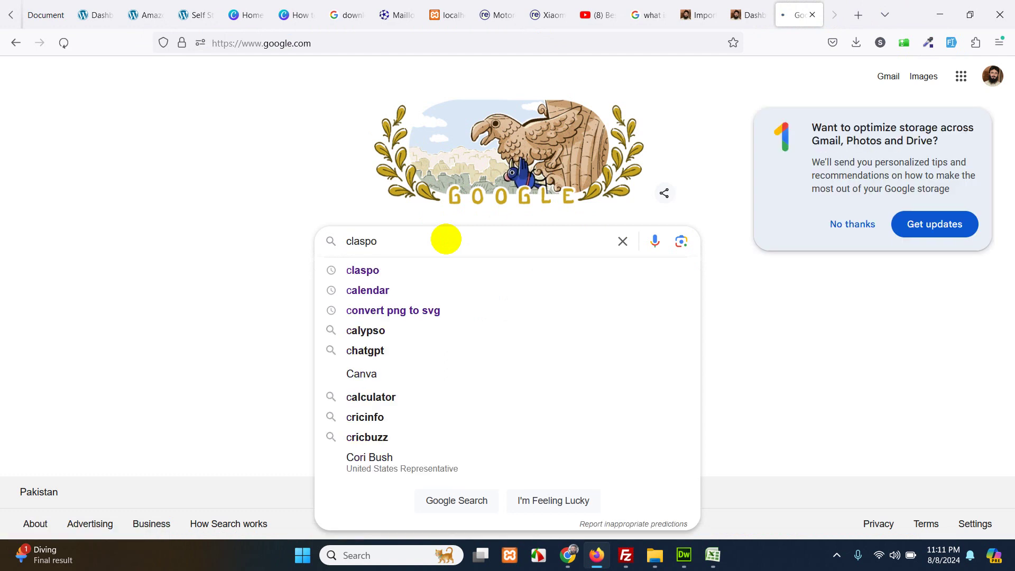
key(Return)
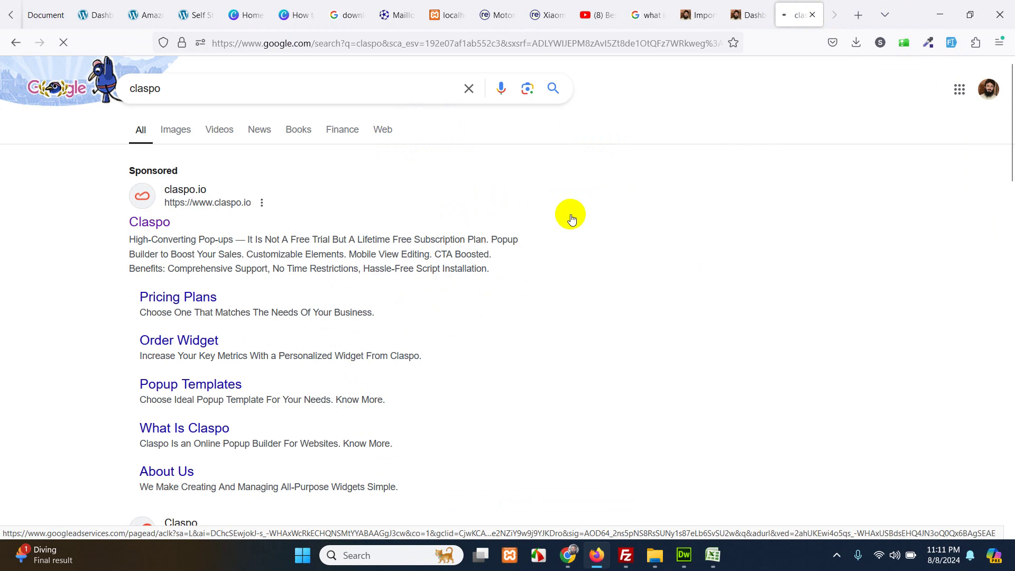
scroll(334, 302, down, 5)
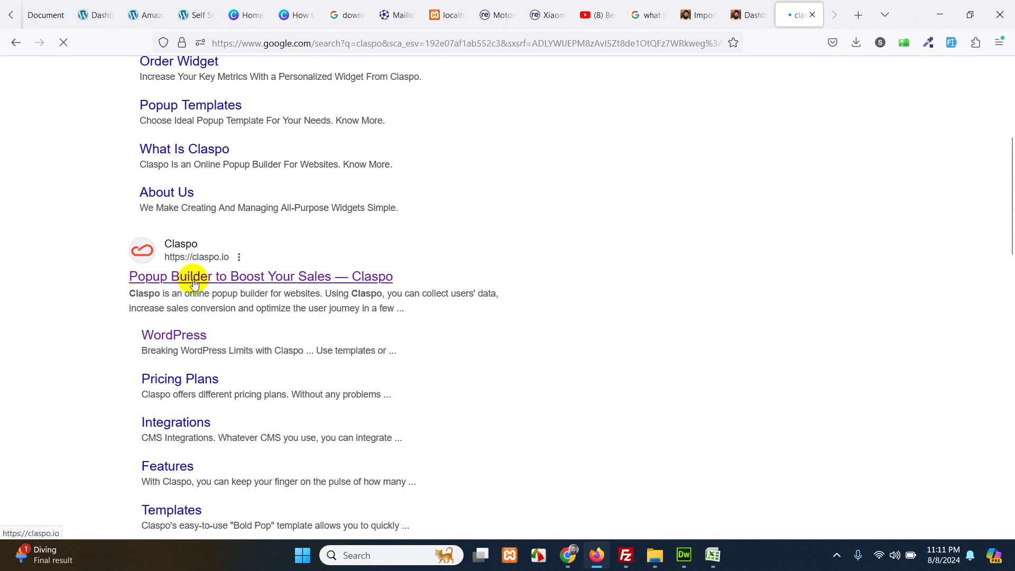
- Open the claspo.io result, look over the site, and log out of the Claspo account
click(194, 280)
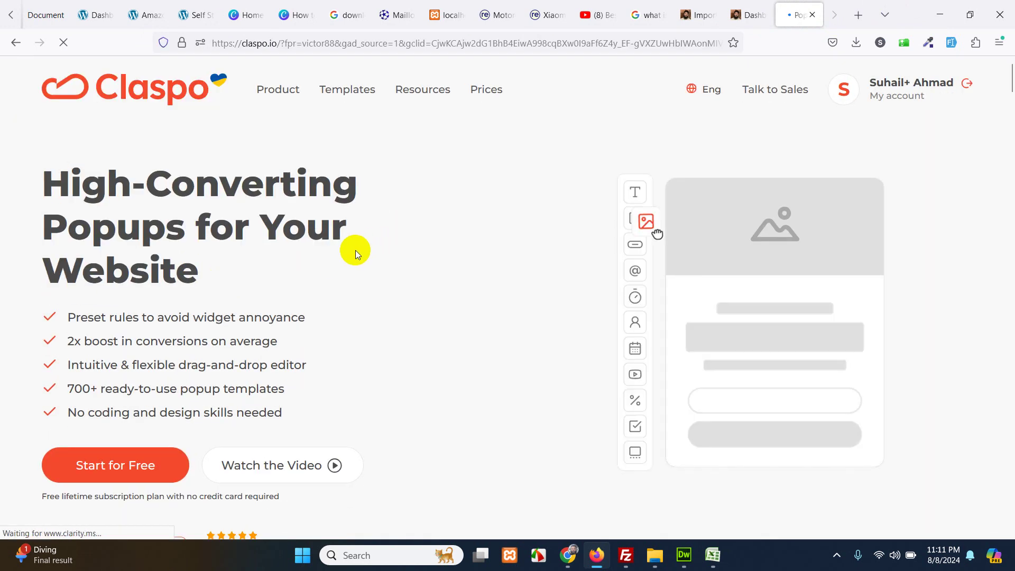
scroll(297, 332, down, 1)
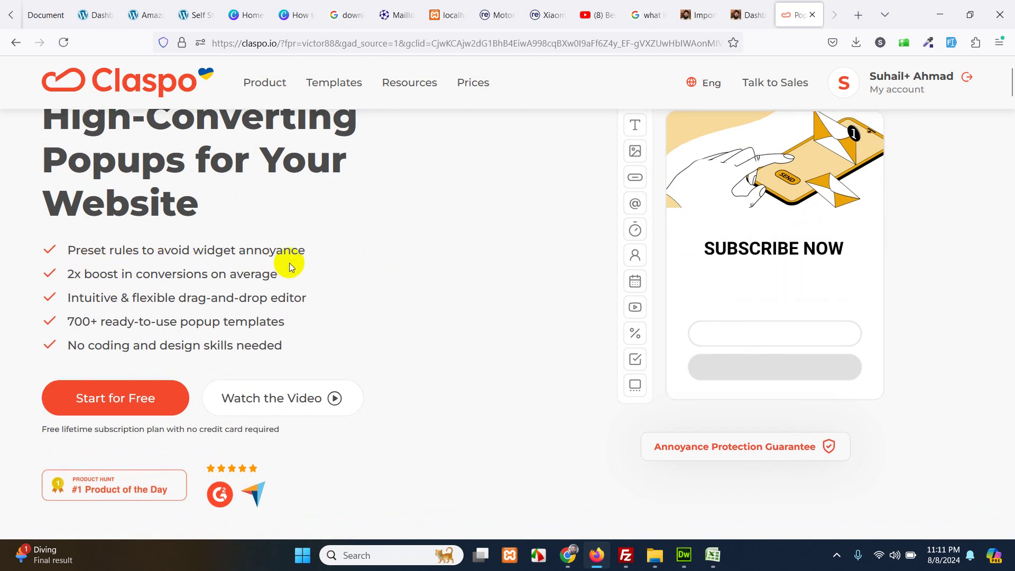
scroll(290, 262, up, 2)
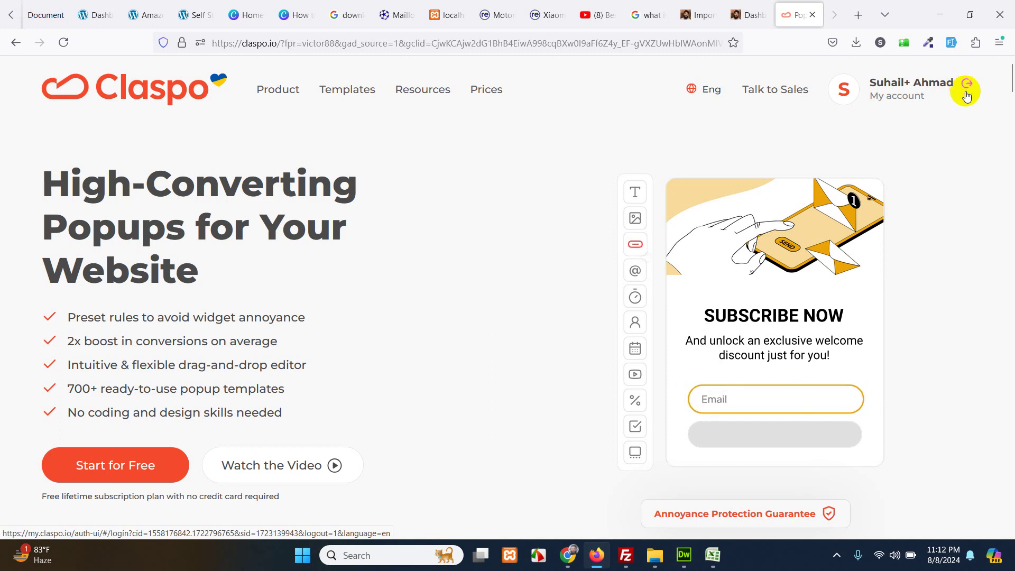
click(966, 92)
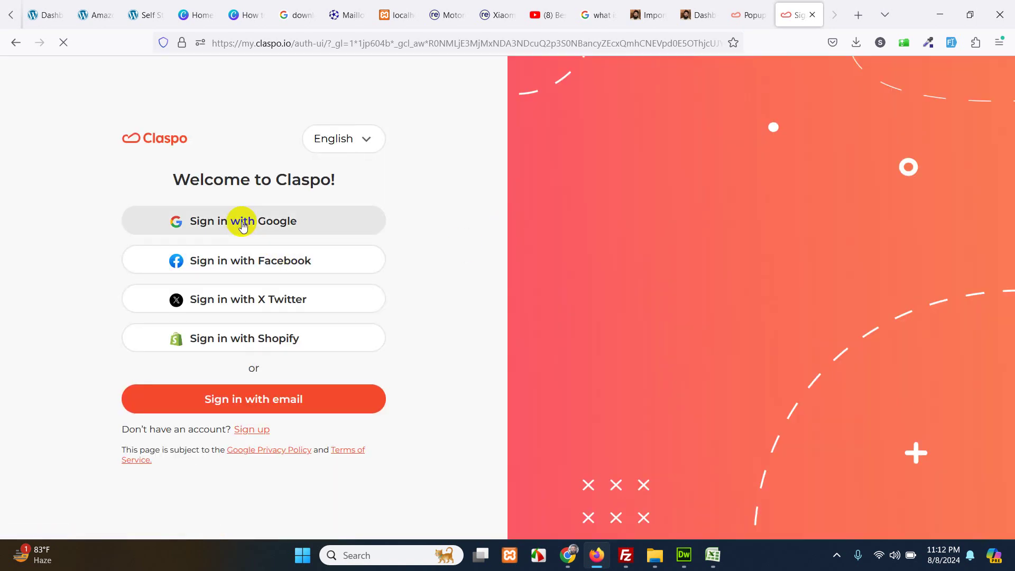
- Sign in to Claspo using the chosen Google account
click(243, 225)
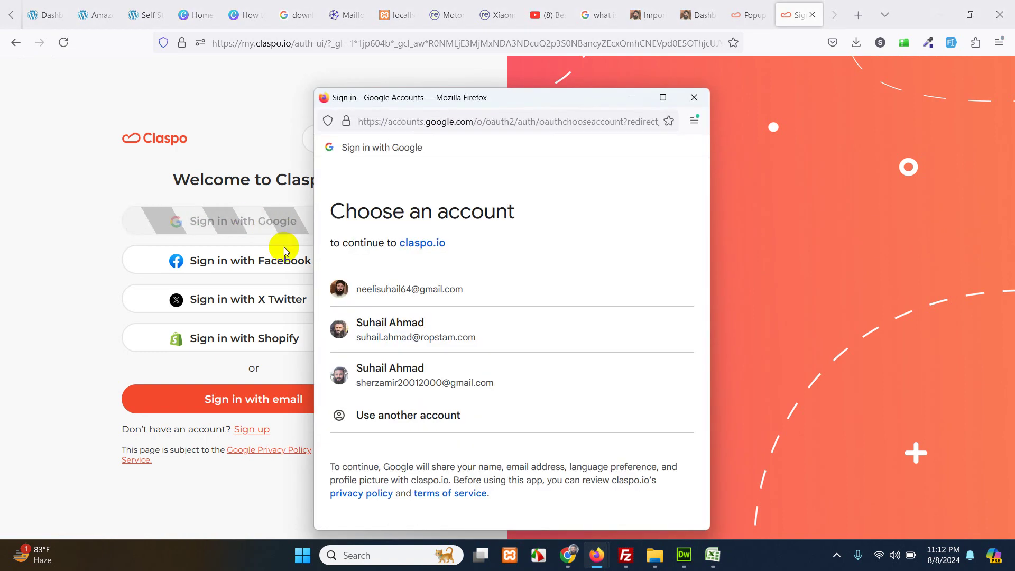
click(384, 327)
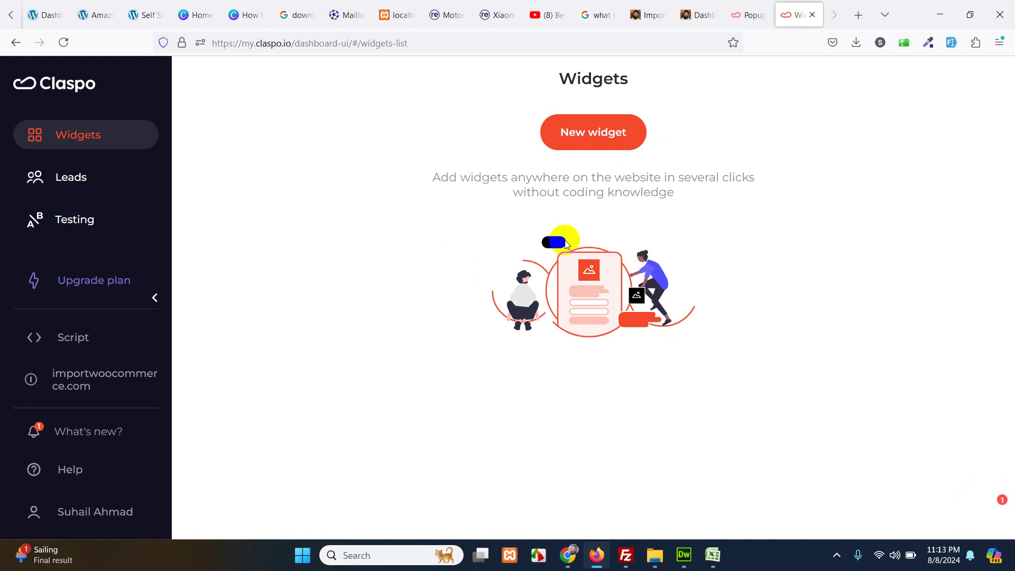
- Search Add New Plugins for 'claspo', then install and activate Claspo — Custom Popups & Forms Builder
click(593, 131)
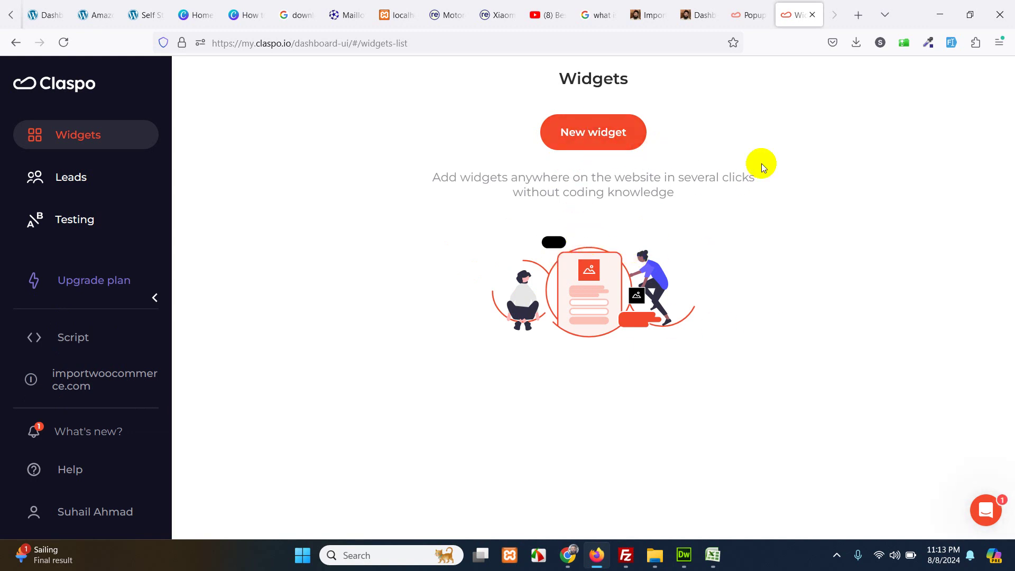
click(690, 12)
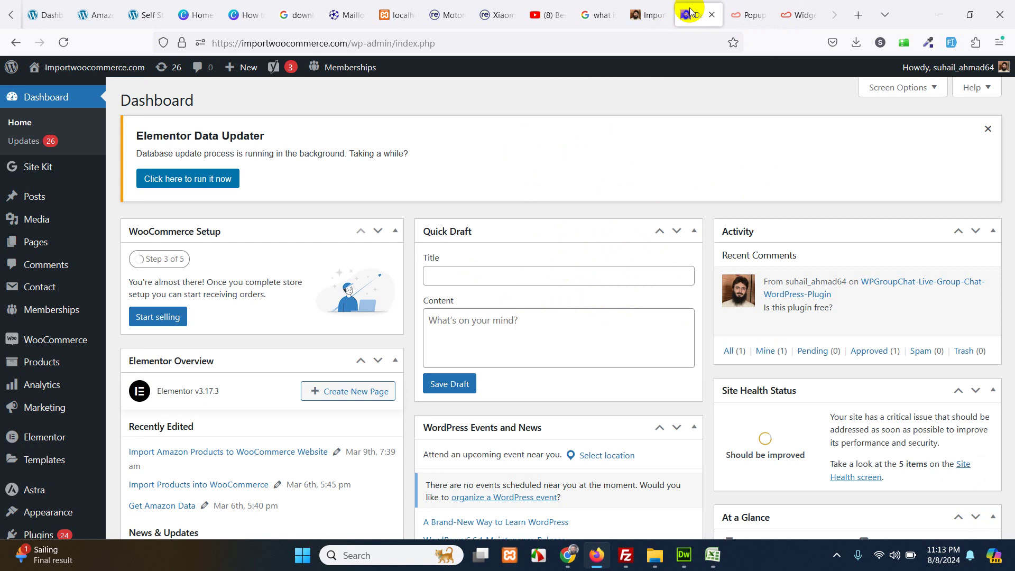
scroll(42, 445, down, 2)
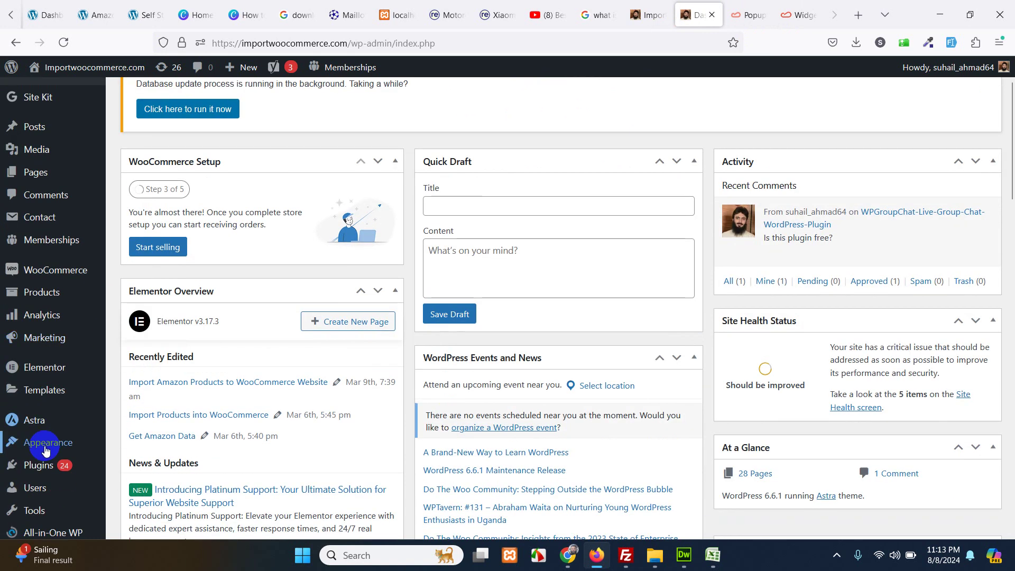
click(132, 417)
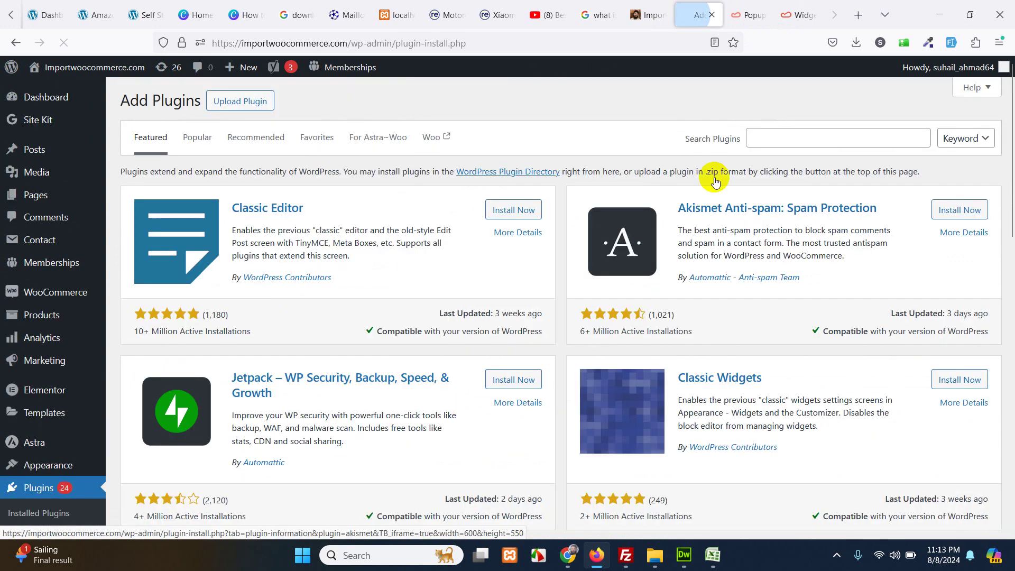
click(792, 140)
text(cla)
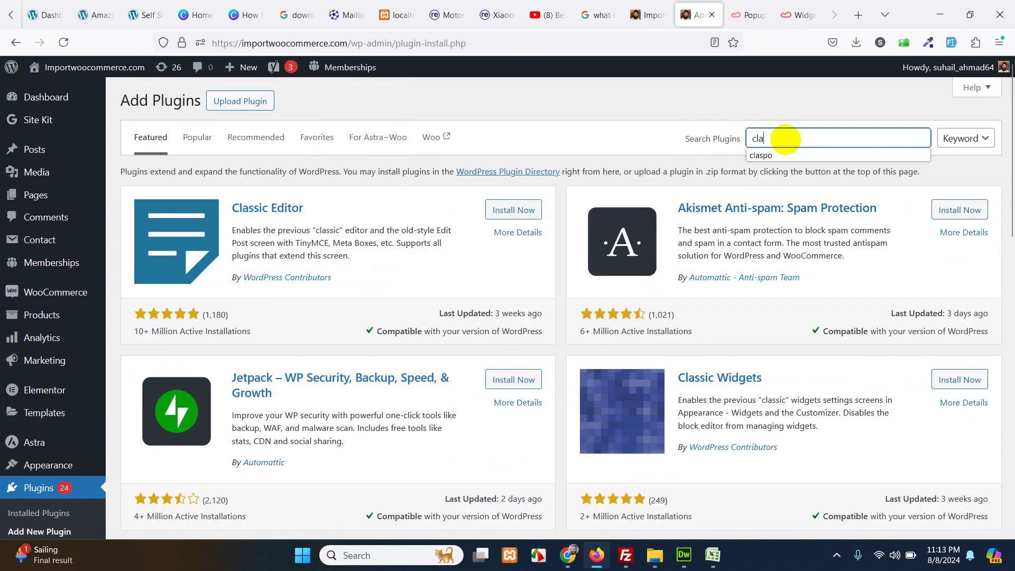
text(spo)
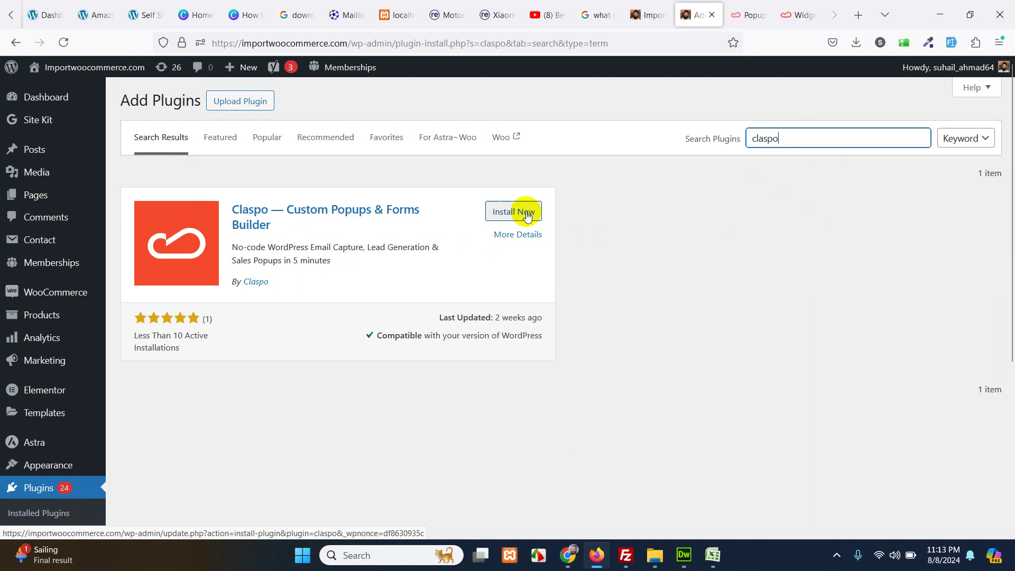
click(527, 215)
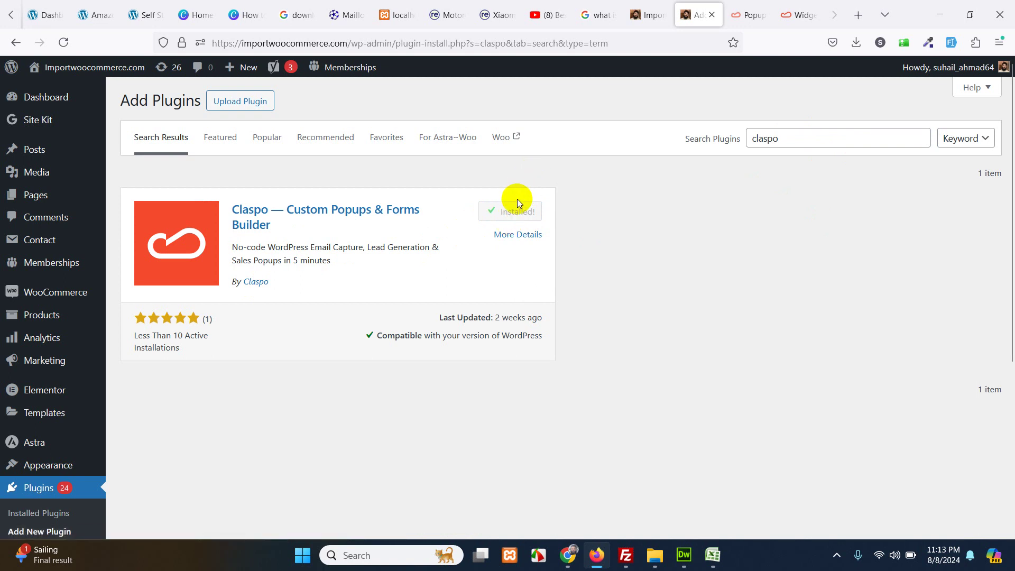
click(520, 211)
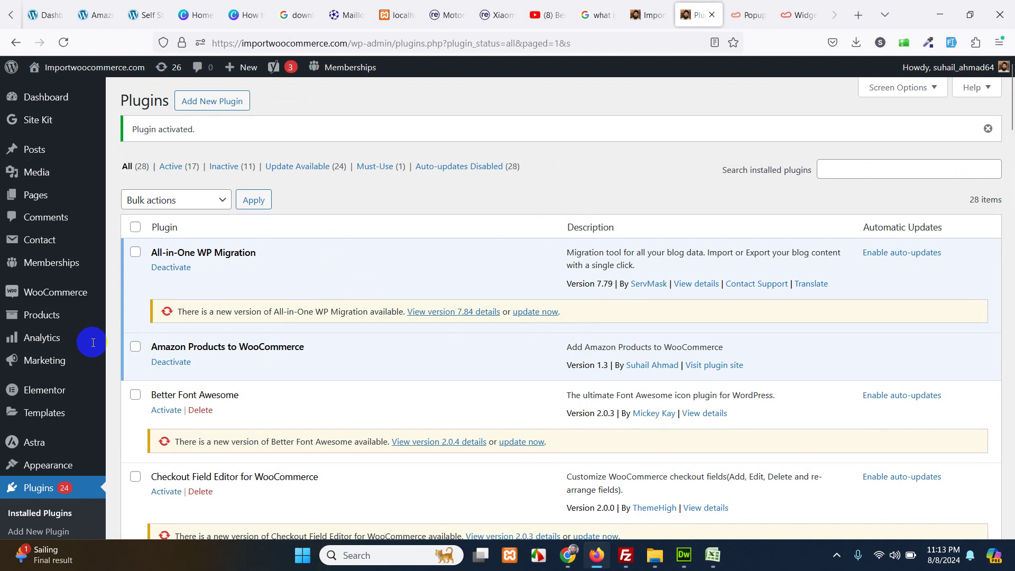
- Look over the Claspo plugin page, check the Claspo Widgets list, and return to the plugin page
scroll(71, 351, down, 5)
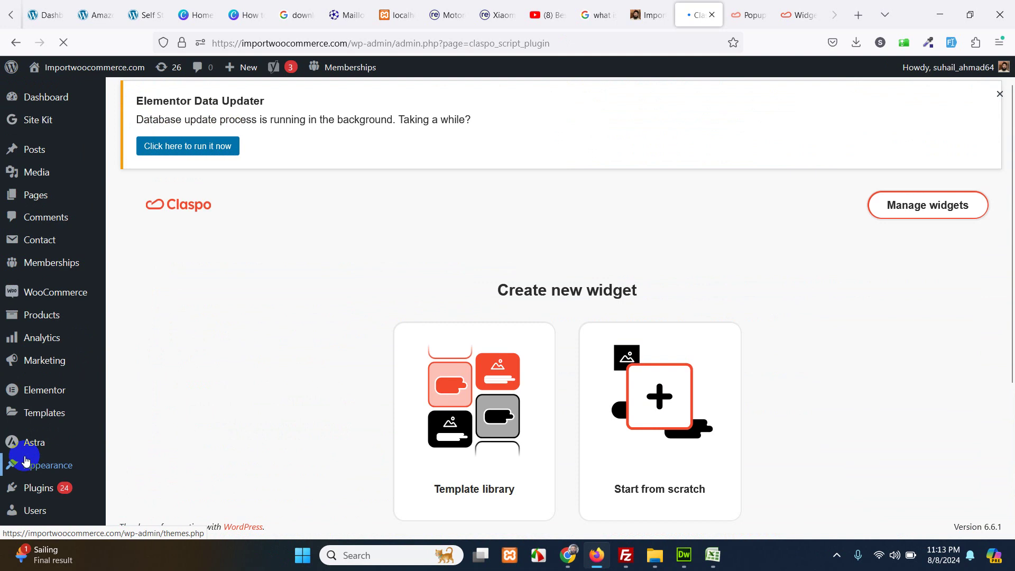
scroll(228, 338, down, 3)
scroll(286, 317, up, 3)
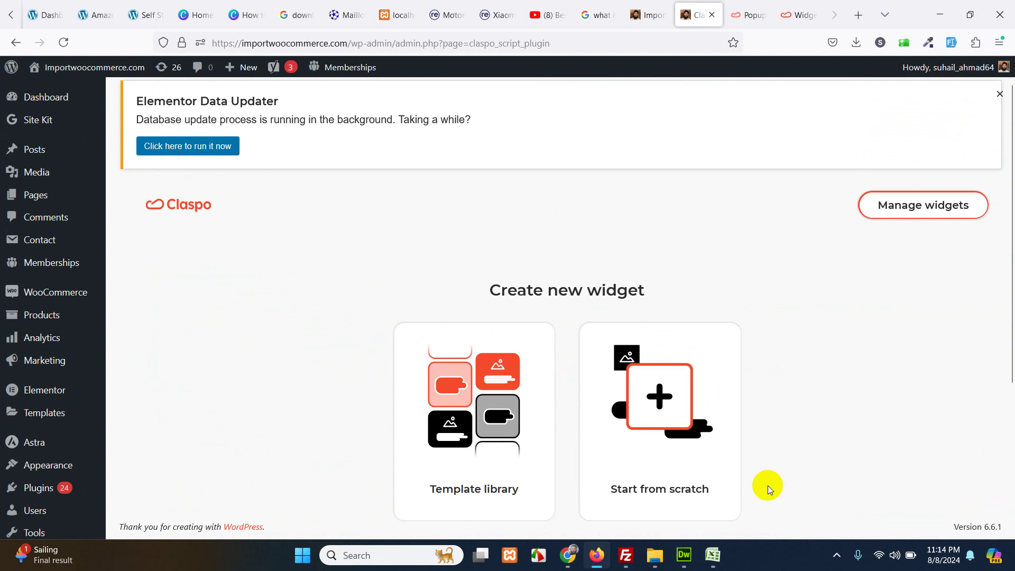
scroll(380, 373, down, 3)
scroll(289, 340, up, 3)
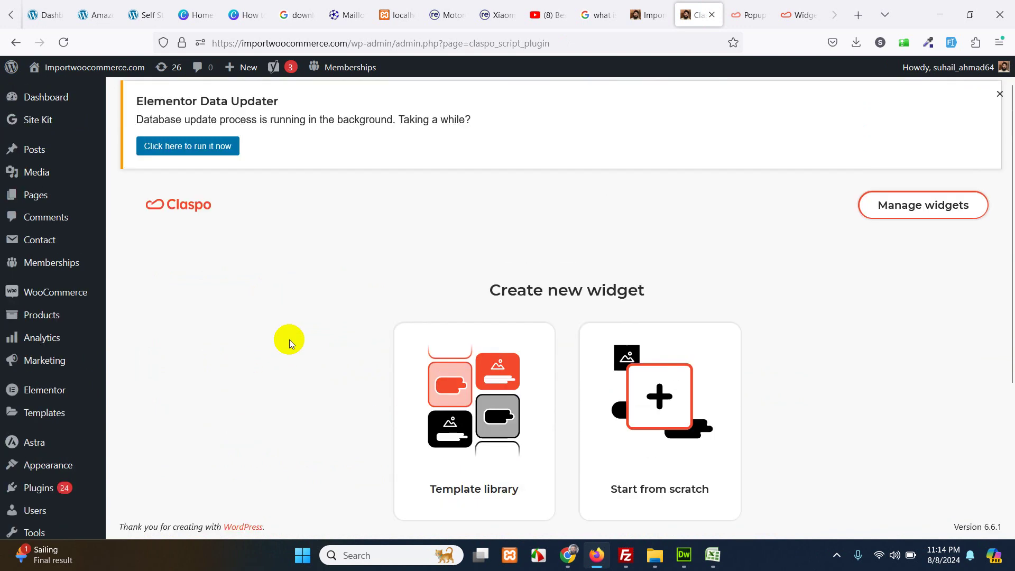
scroll(286, 349, down, 2)
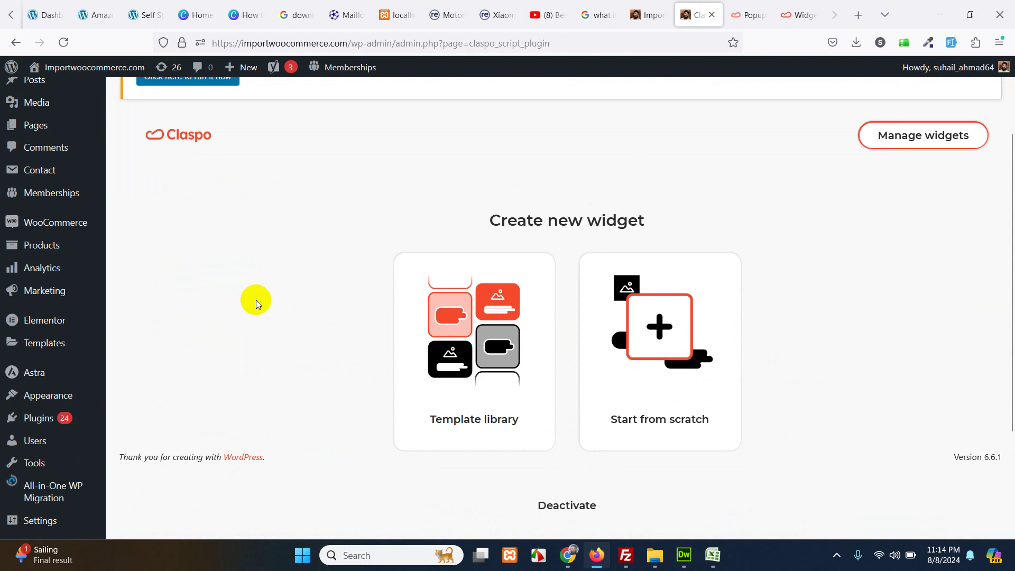
click(798, 14)
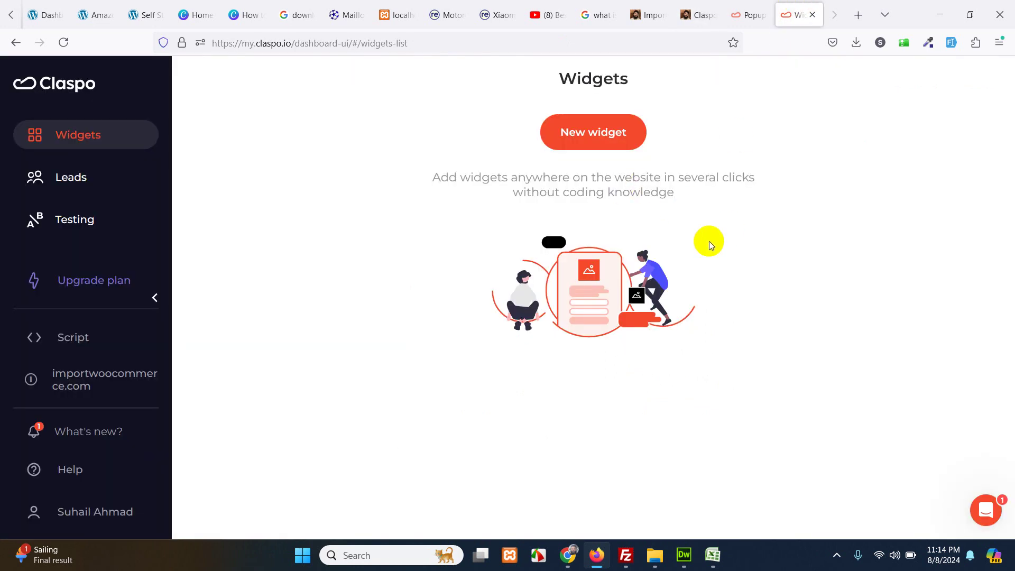
click(699, 15)
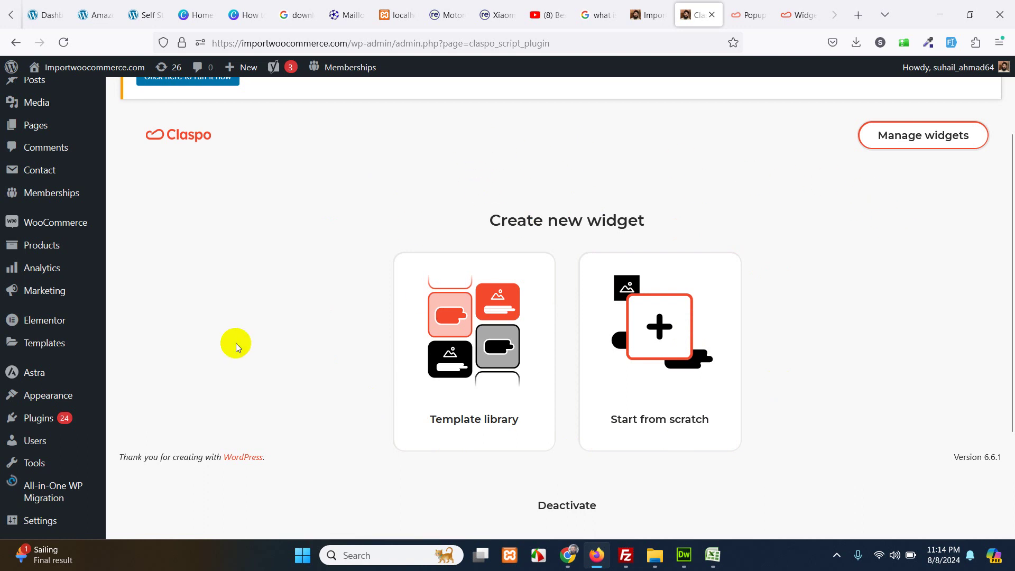
scroll(237, 343, up, 2)
scroll(297, 335, down, 2)
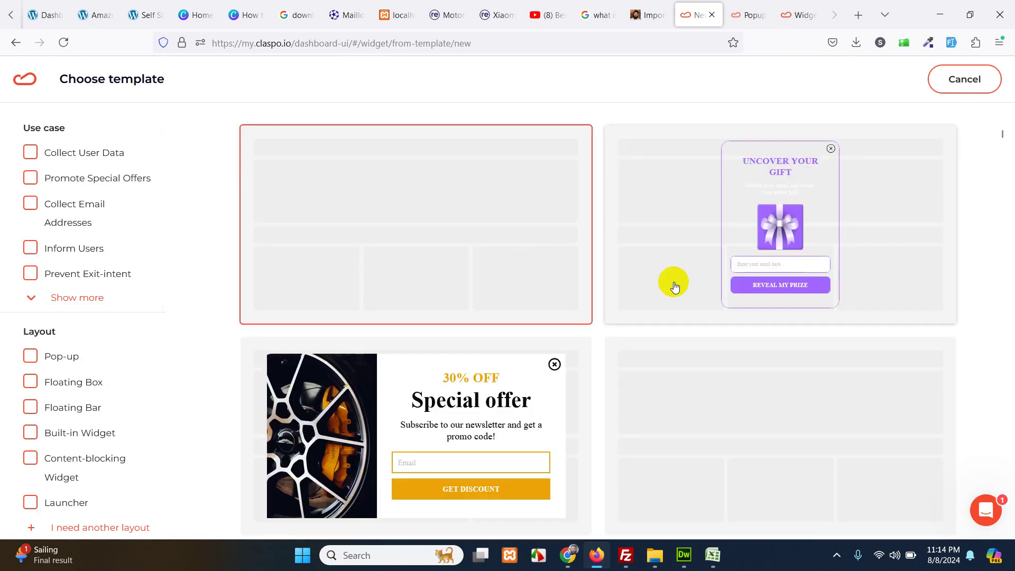
- Browse the template gallery and open the pink 'Stay Updated With Our Newsletter' floating box template
scroll(579, 302, down, 3)
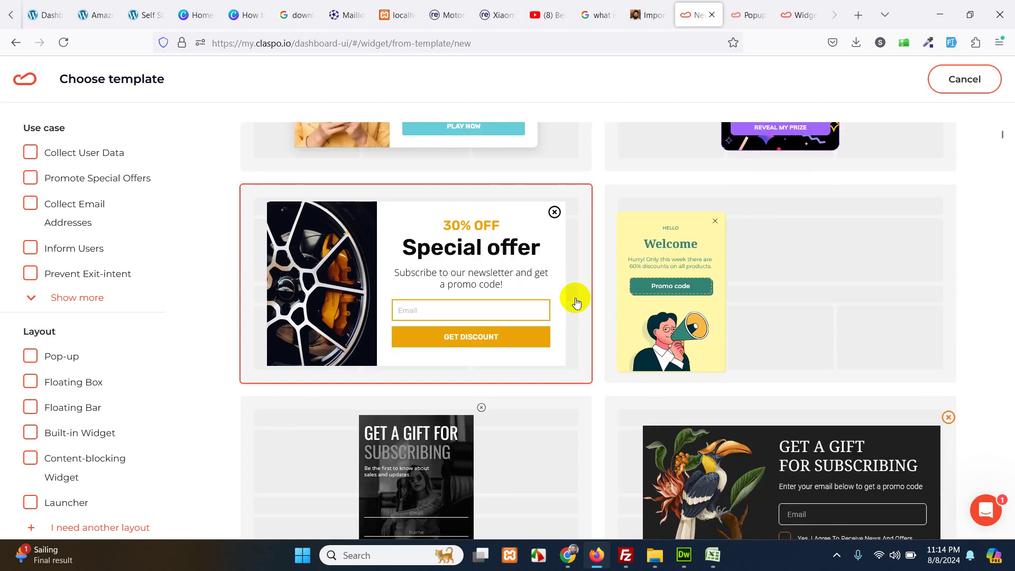
scroll(576, 301, down, 6)
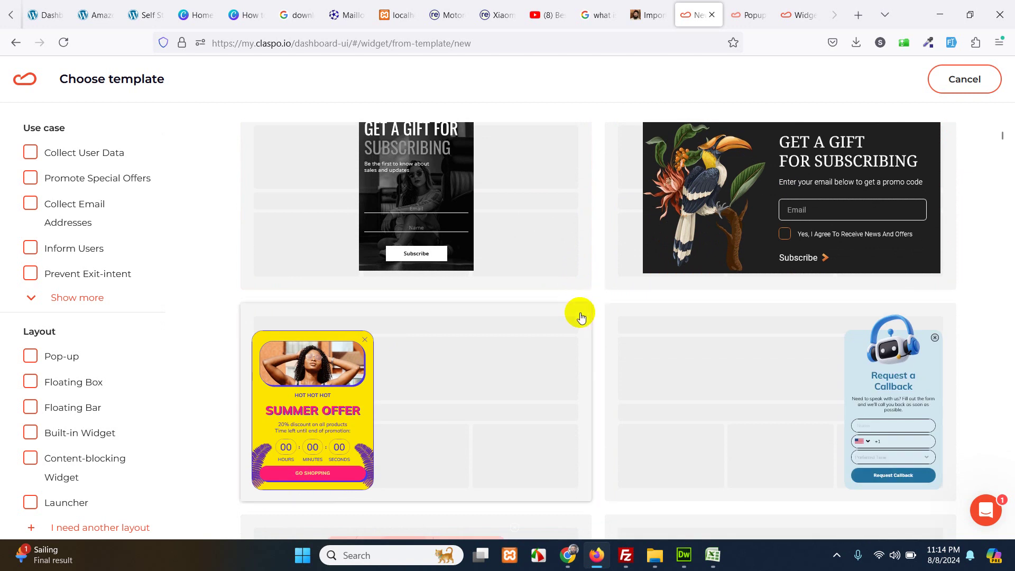
scroll(580, 317, down, 6)
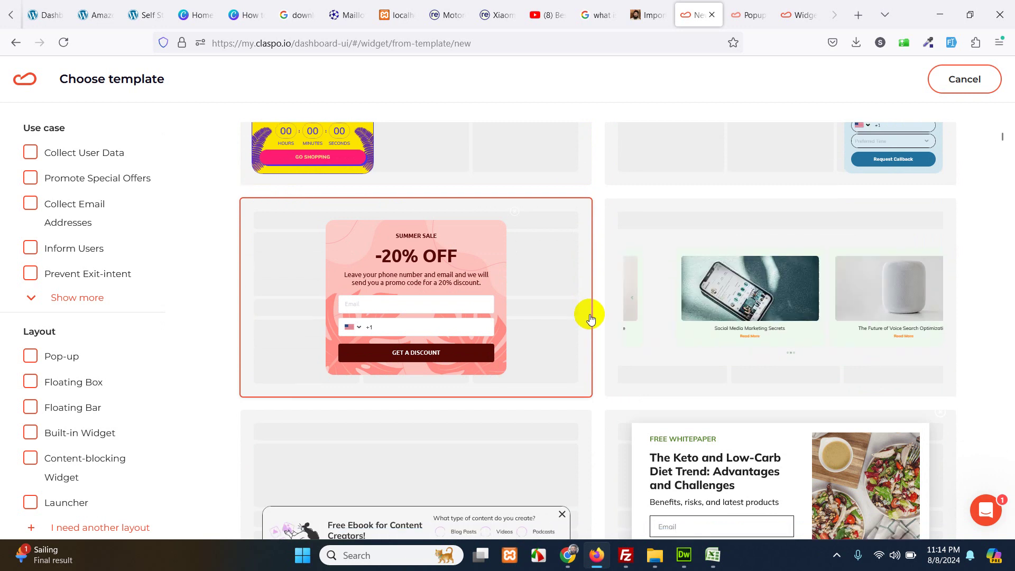
scroll(591, 317, down, 5)
scroll(596, 359, down, 5)
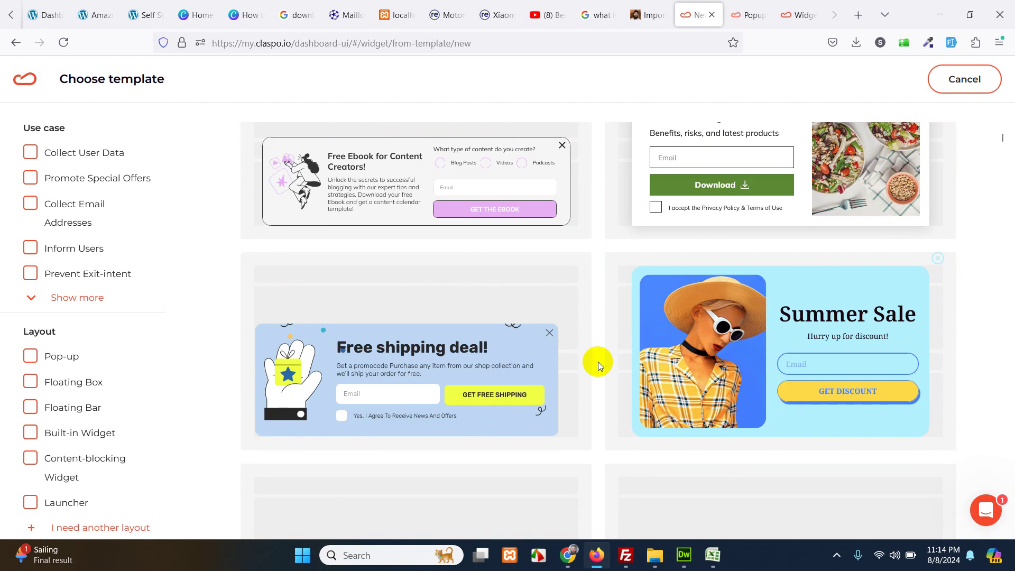
scroll(518, 360, down, 5)
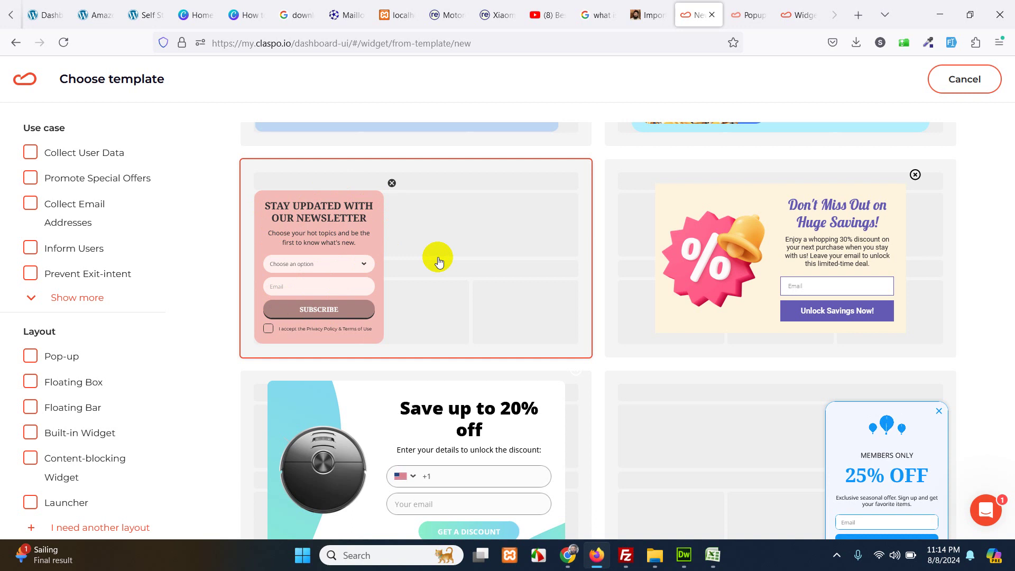
click(415, 250)
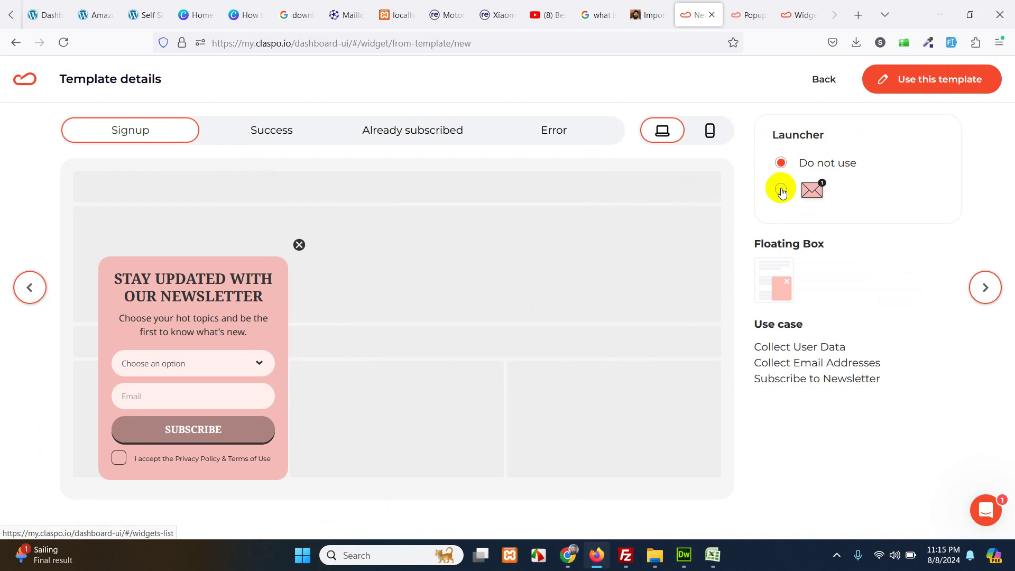
- Switch the launcher to the envelope, open the form from it, and preview on mobile
click(781, 190)
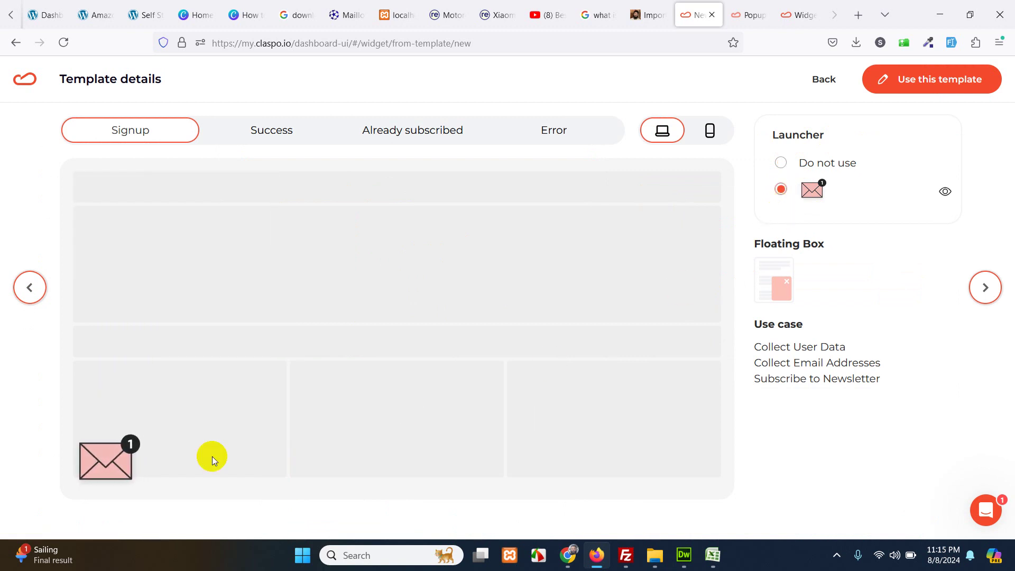
click(112, 458)
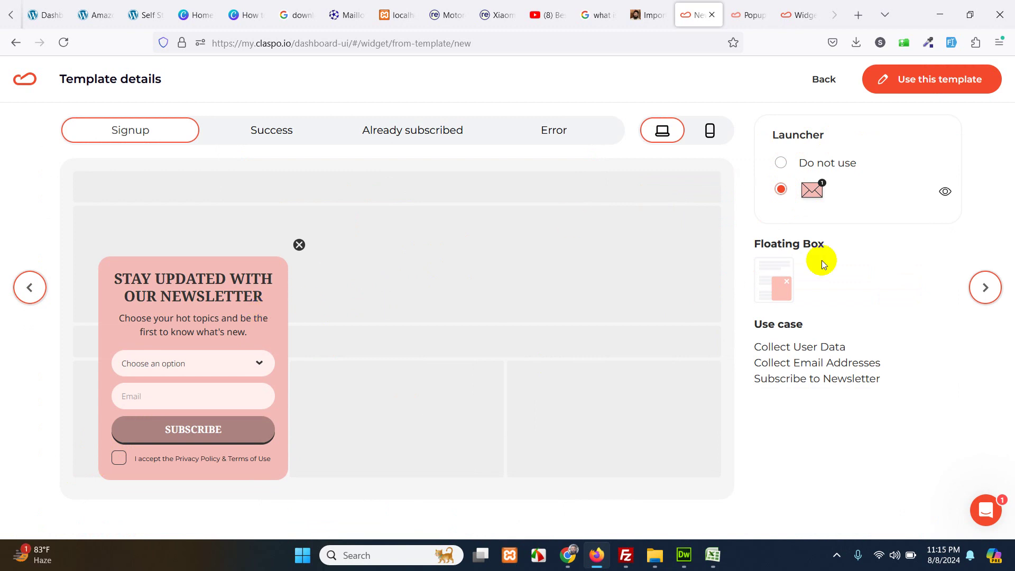
click(709, 132)
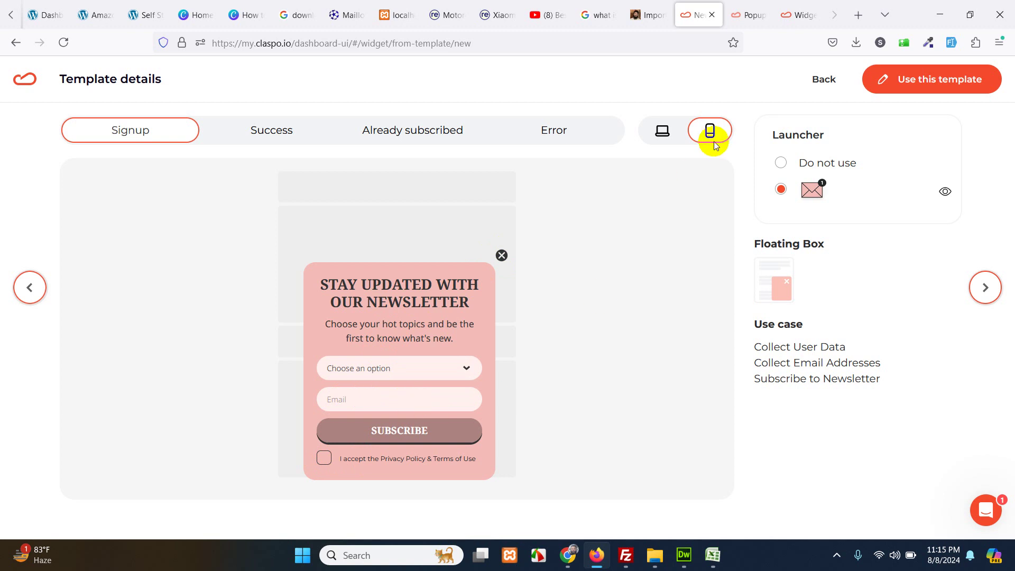
- Review the Success, Already subscribed and Error screens on desktop, then use this template
click(662, 131)
click(272, 135)
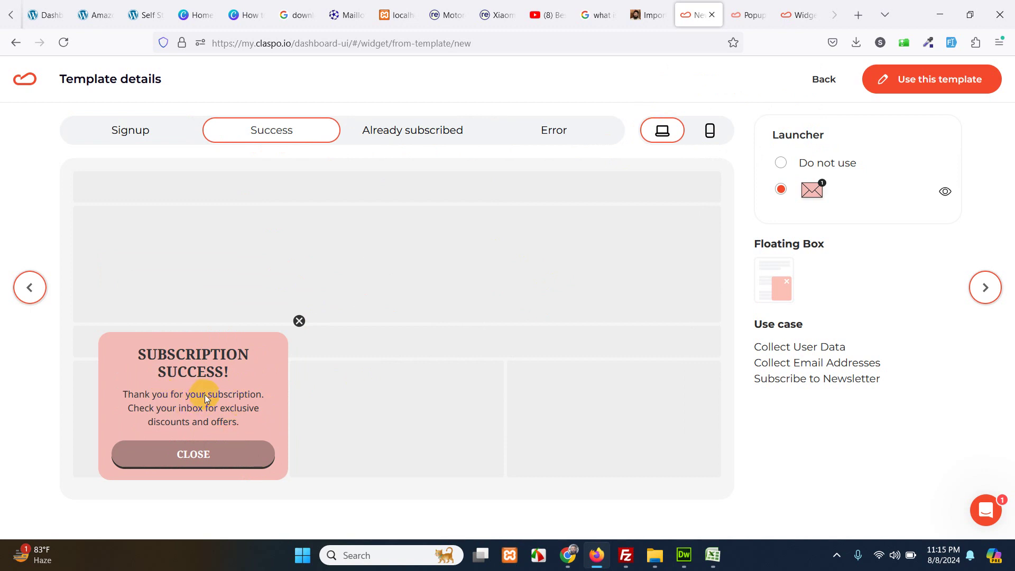
click(415, 132)
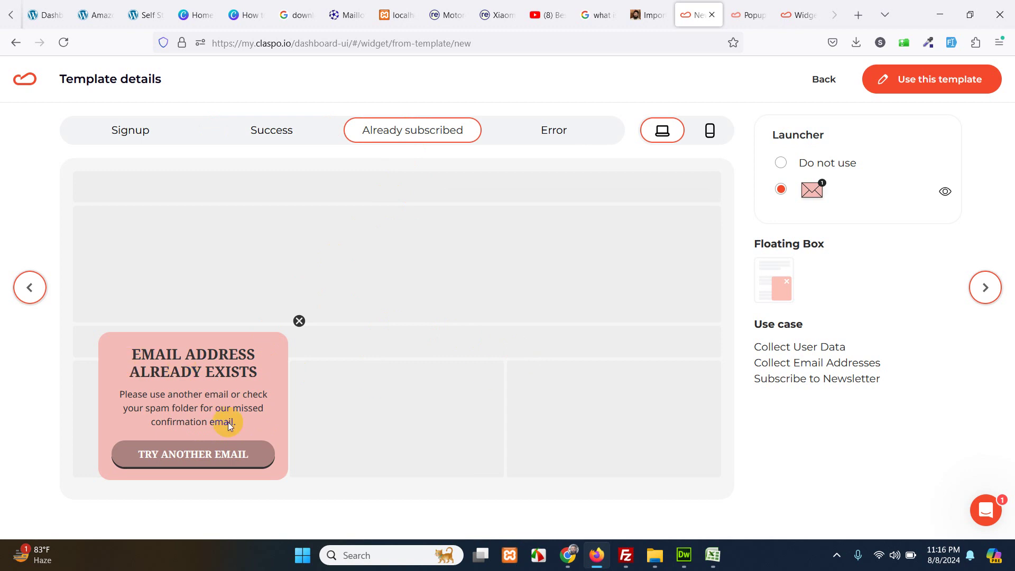
click(545, 130)
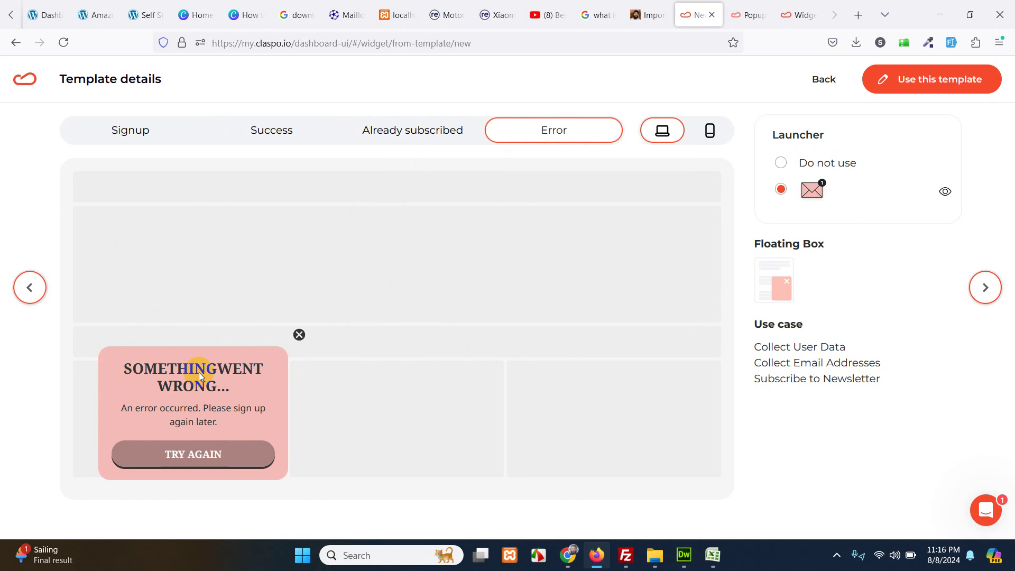
click(136, 129)
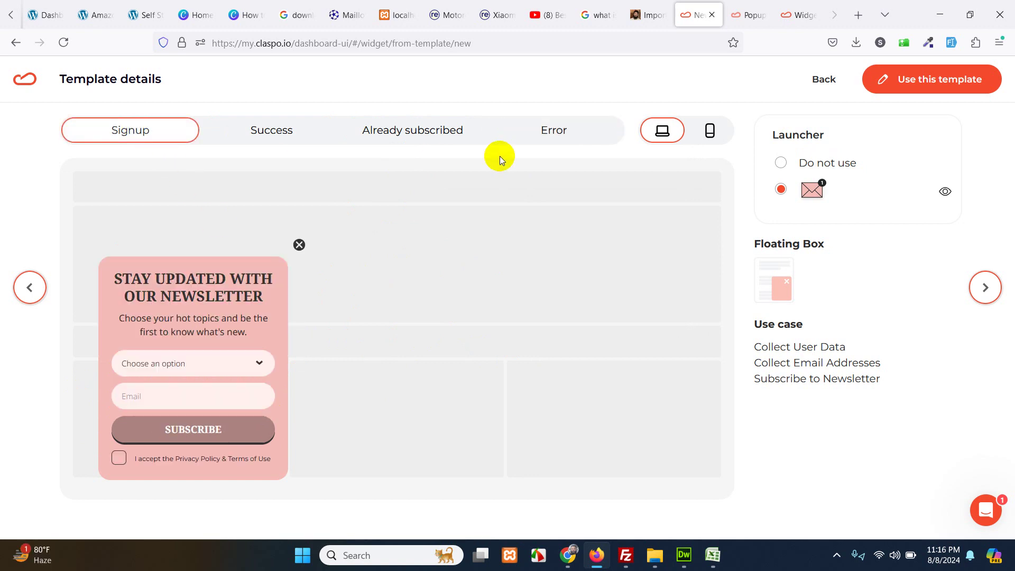
click(906, 78)
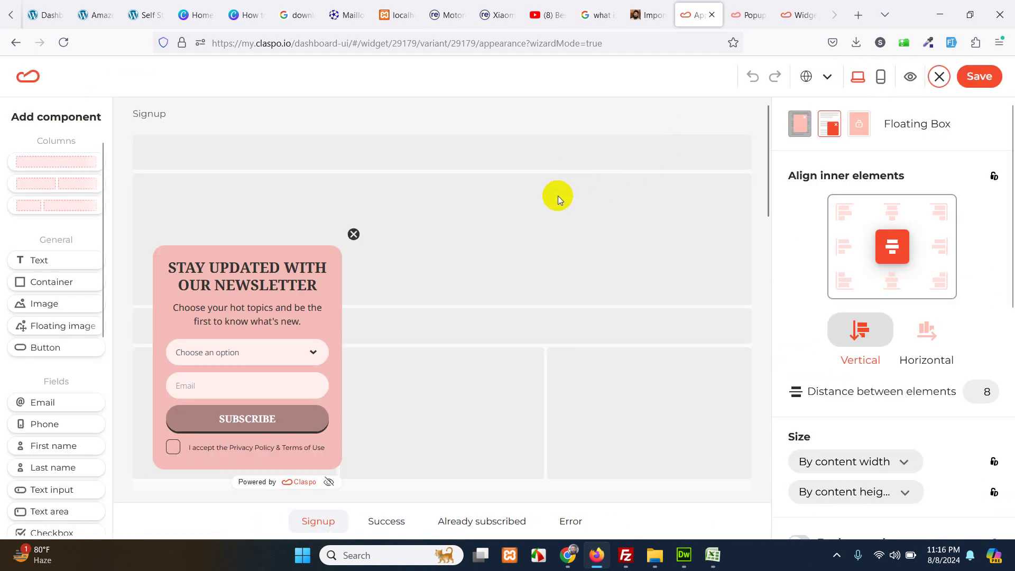
- Replace the 'Stay Updated With Our Newsletter' heading with 'SUBSCRIBE TO OUR NEWSLETTER'
click(258, 276)
key(ctrl+a)
key(BackSpace)
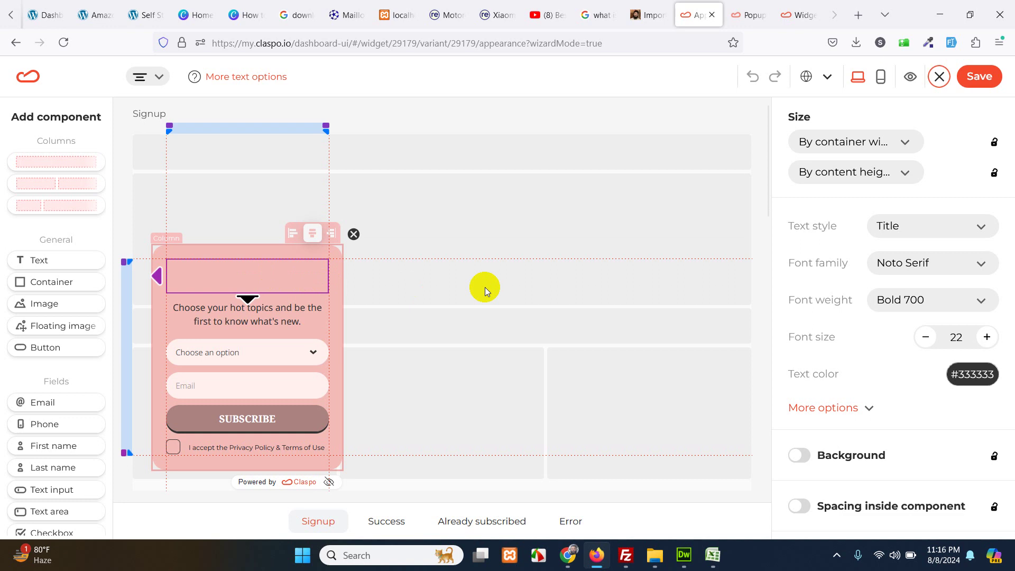
click(466, 288)
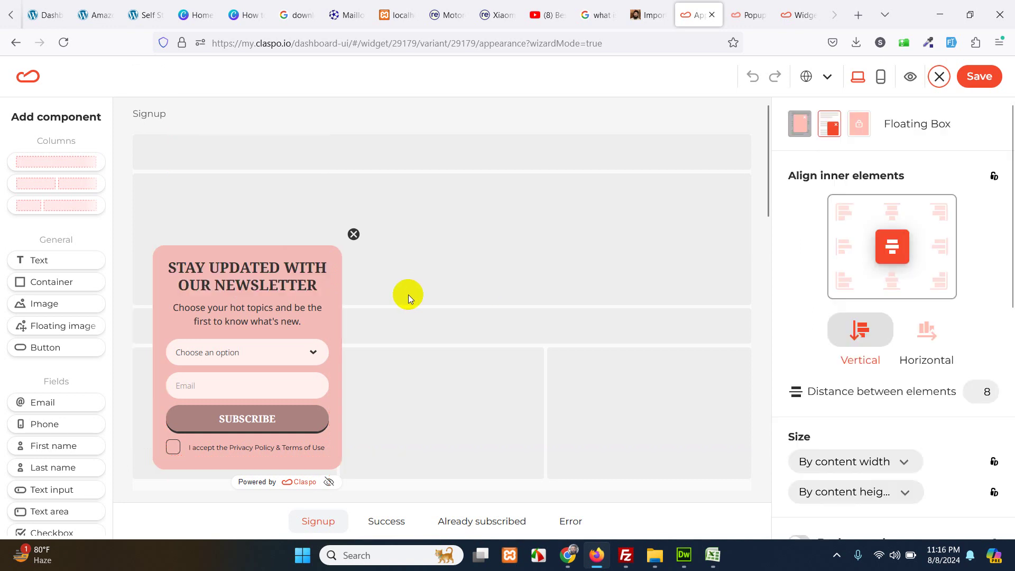
click(271, 276)
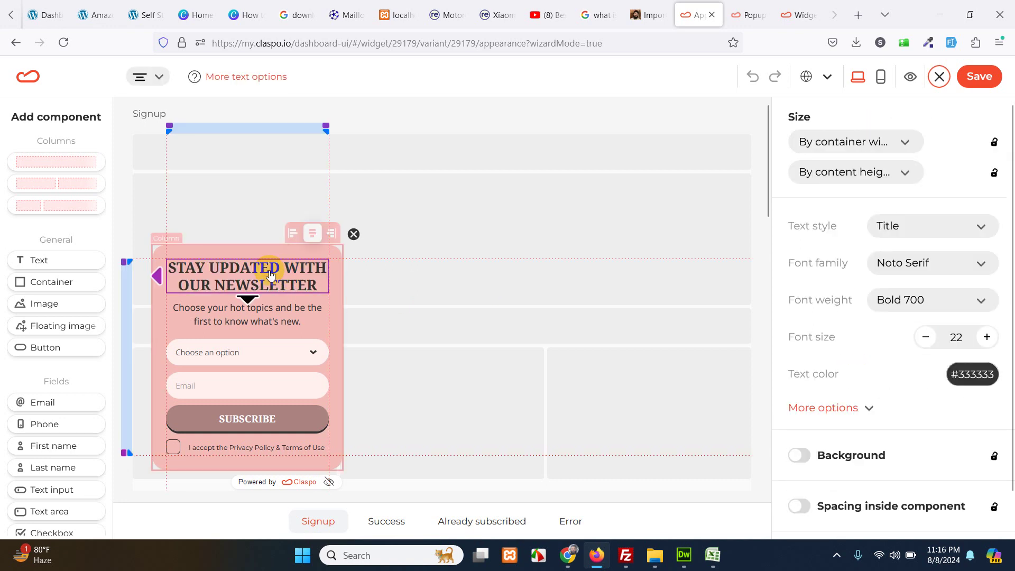
key(ctrl+a)
key(BackSpace)
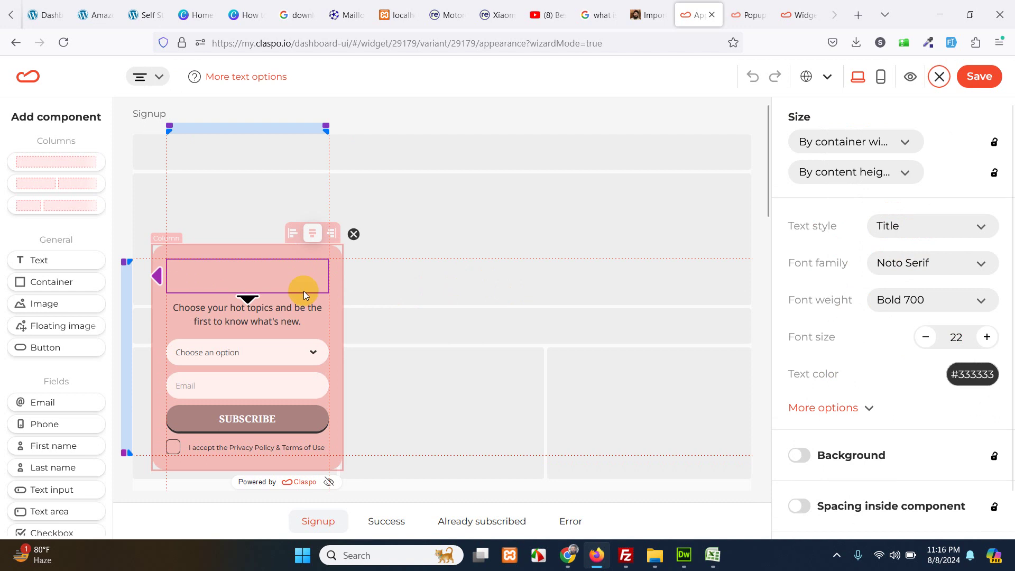
click(490, 327)
click(270, 277)
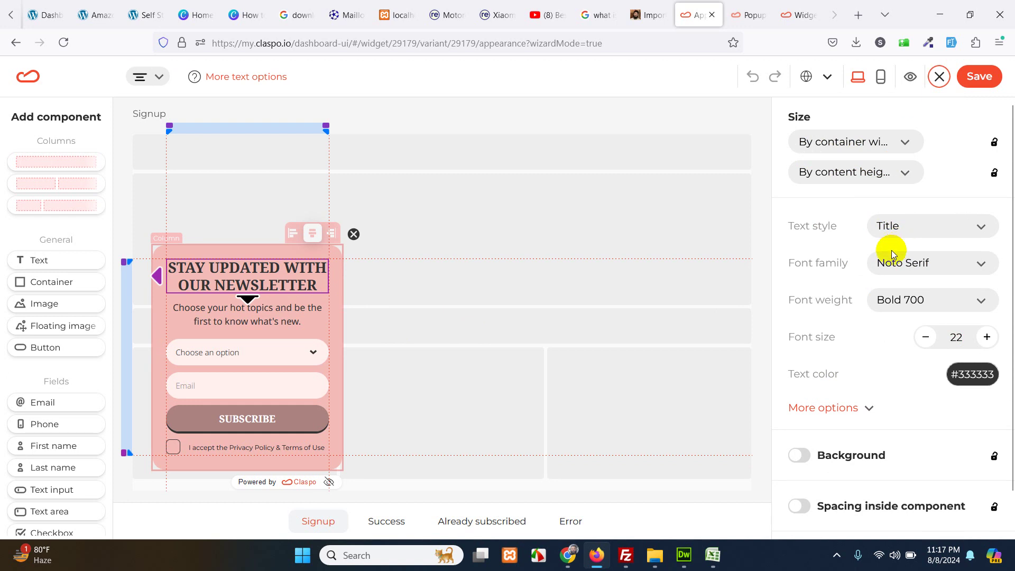
triple_click(224, 270)
text(SUB)
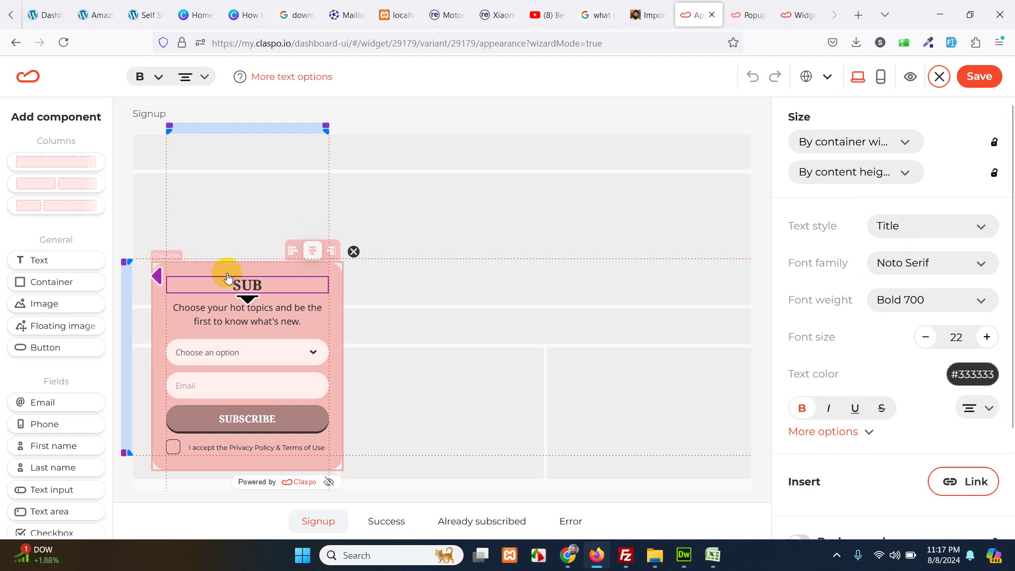
text(SCRIBE TO OUR)
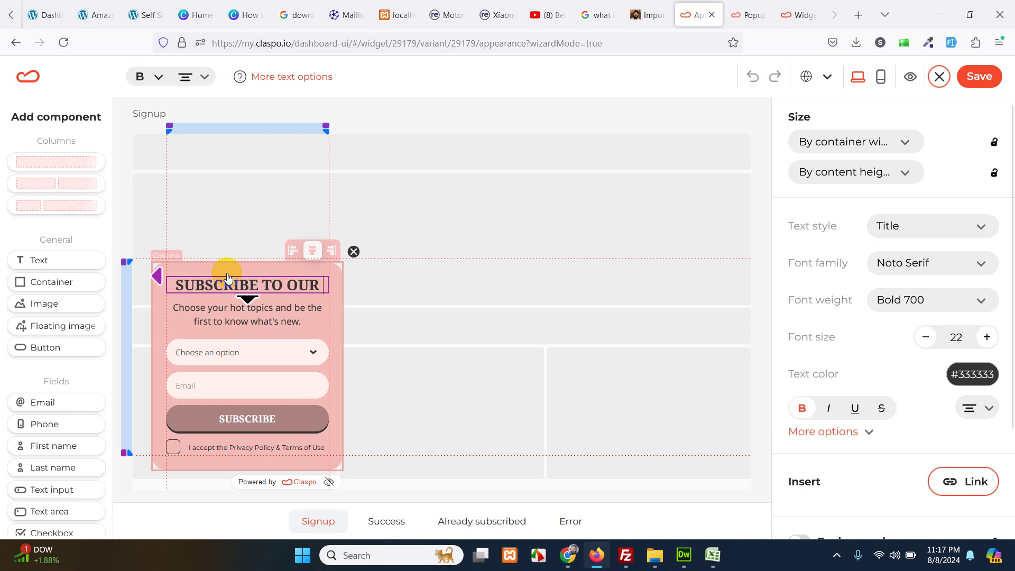
text( NEWSLETTER)
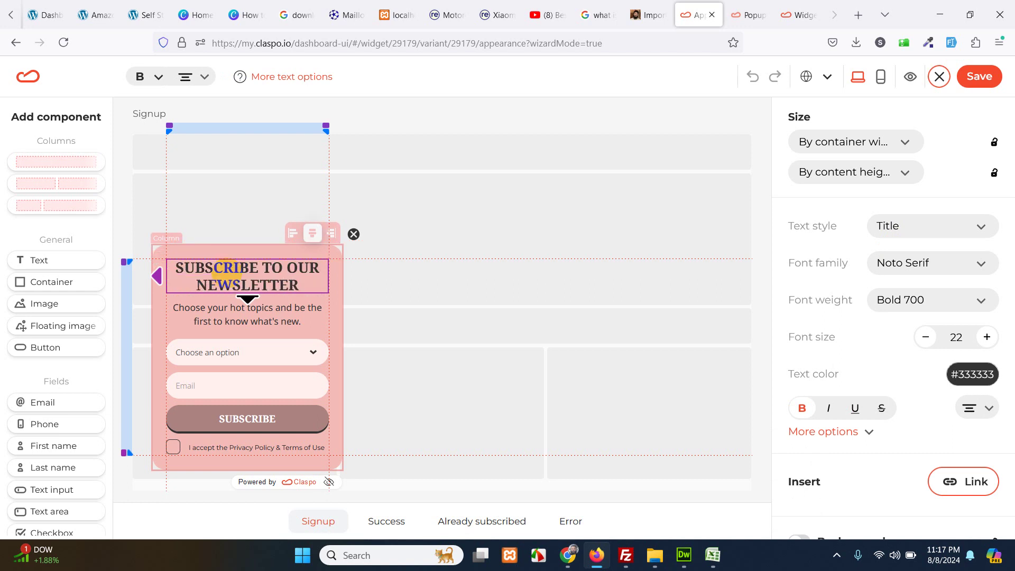
click(259, 325)
- Delete the 'Choose an option' dropdown field from the form and select the popup's columns container
click(264, 360)
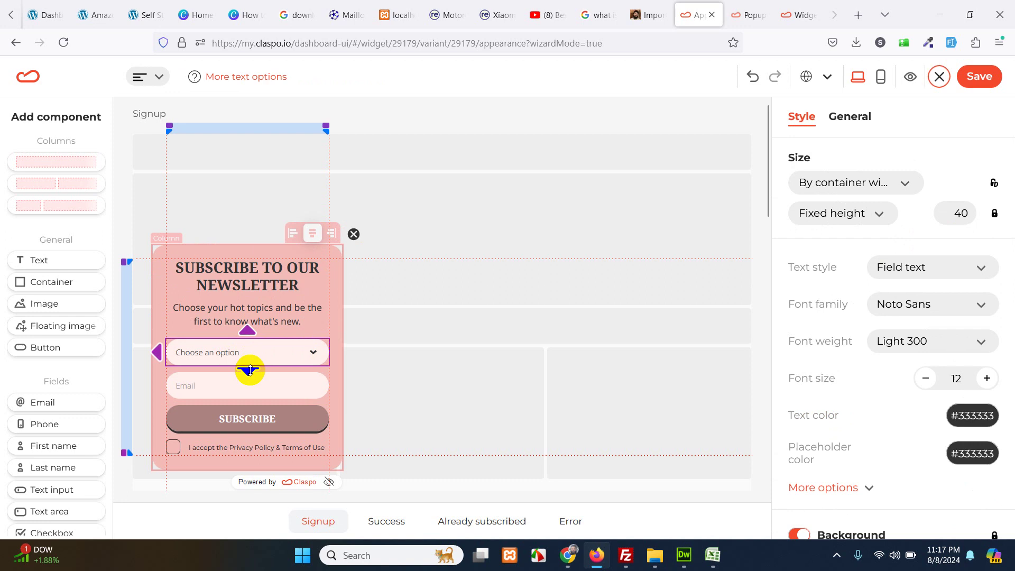
right_click(295, 353)
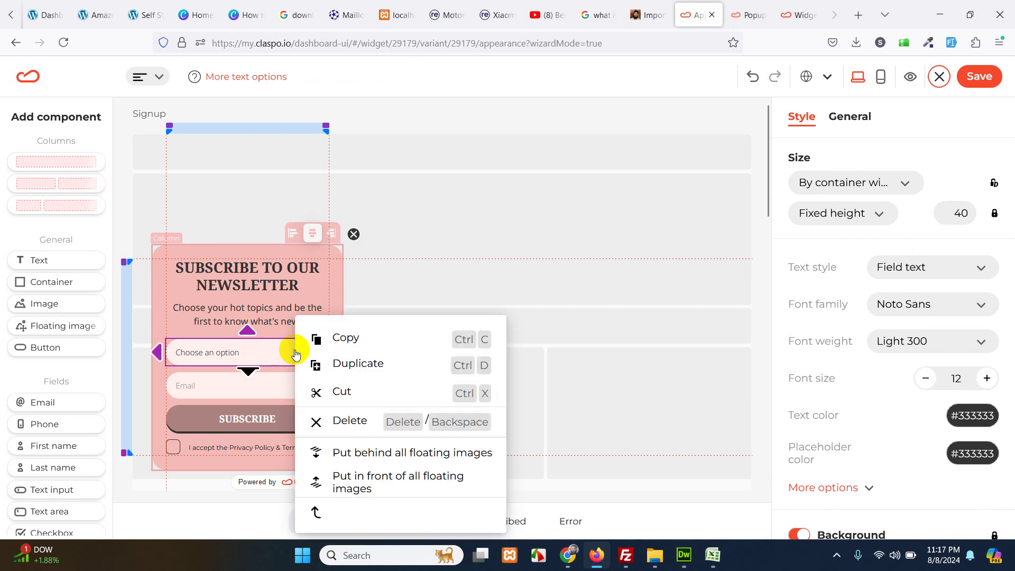
click(347, 429)
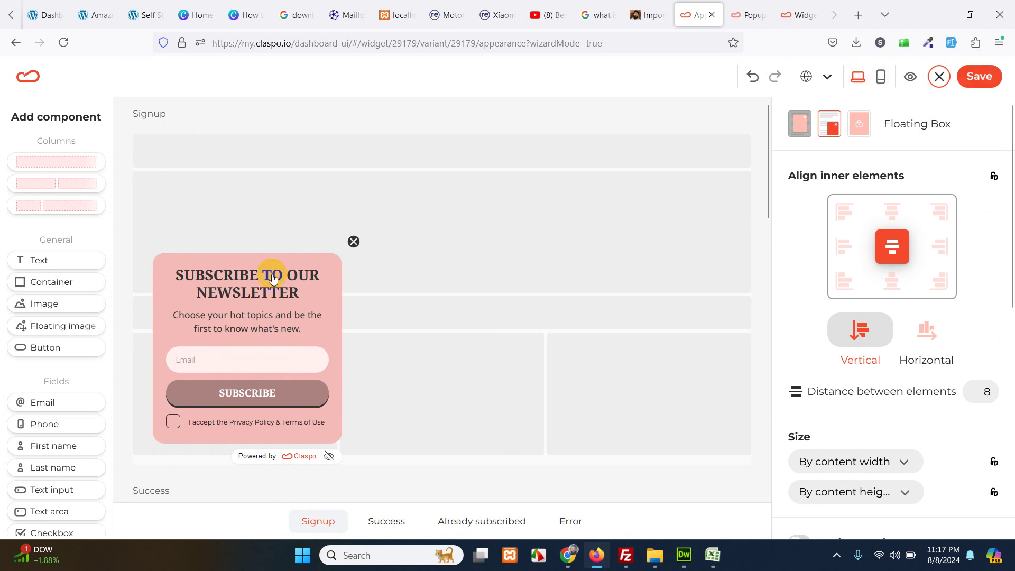
click(159, 314)
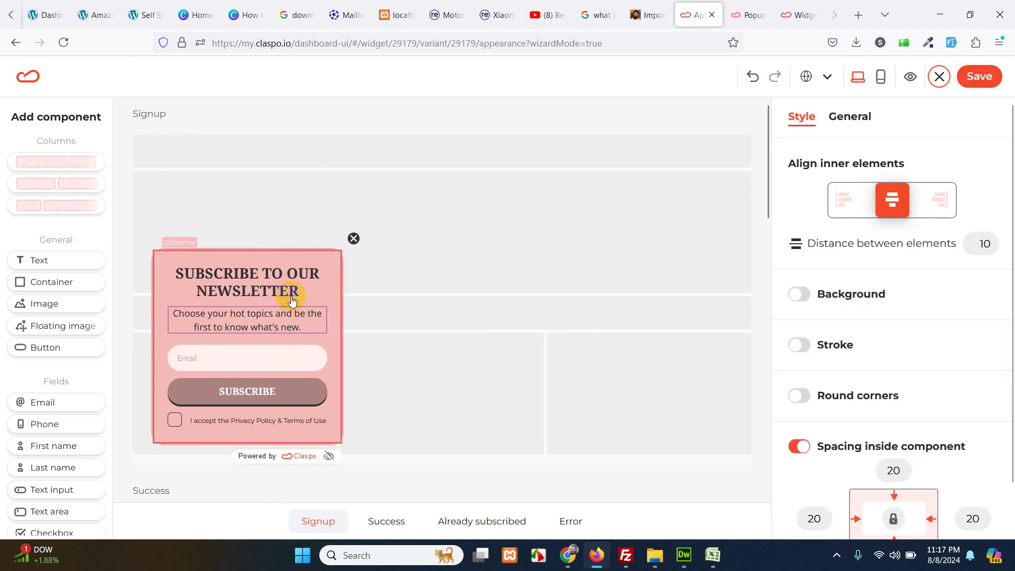
- Copy the site's purple top-bar colour #660053 with the ColorZilla eyedropper
click(648, 13)
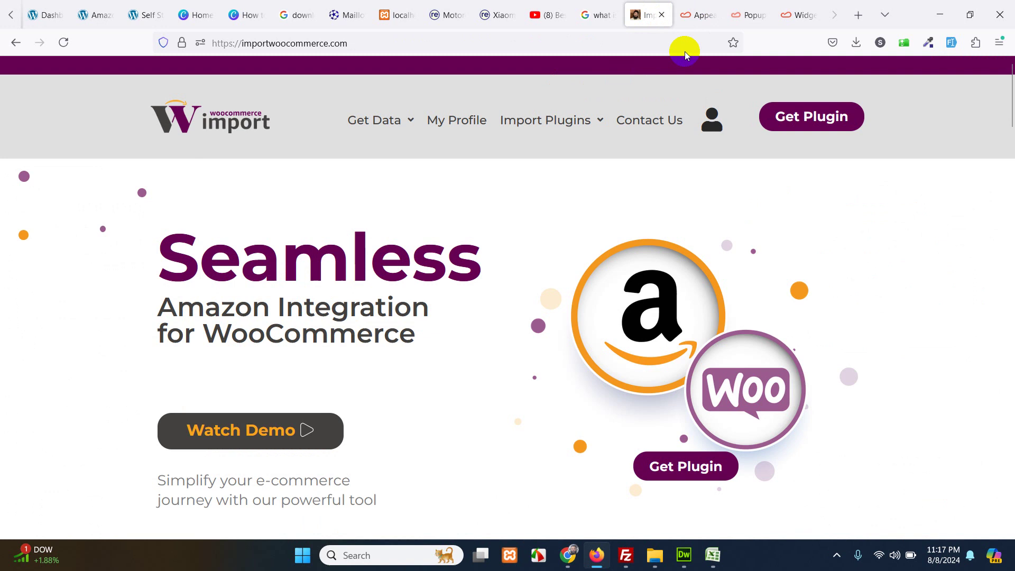
click(928, 42)
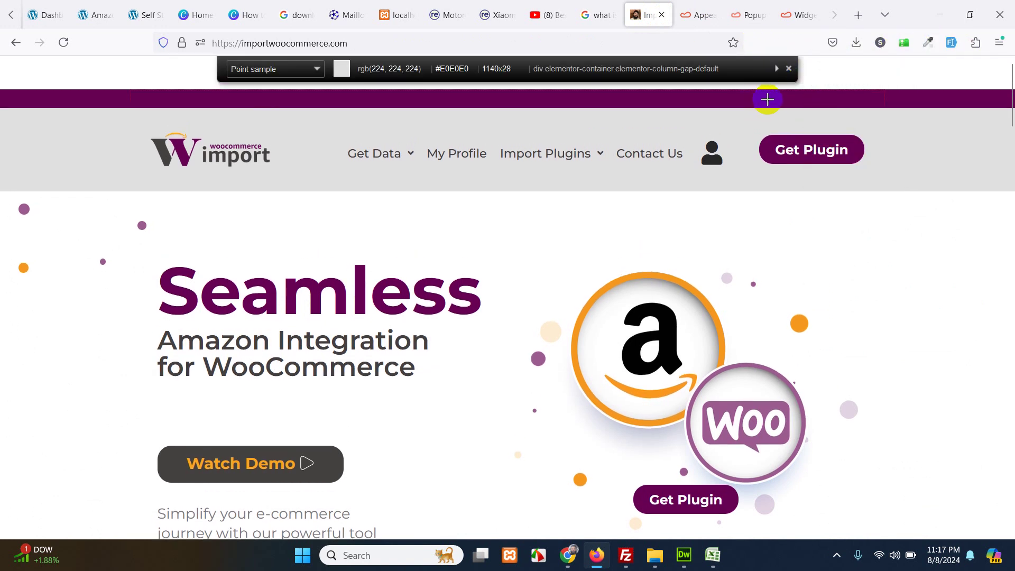
click(775, 101)
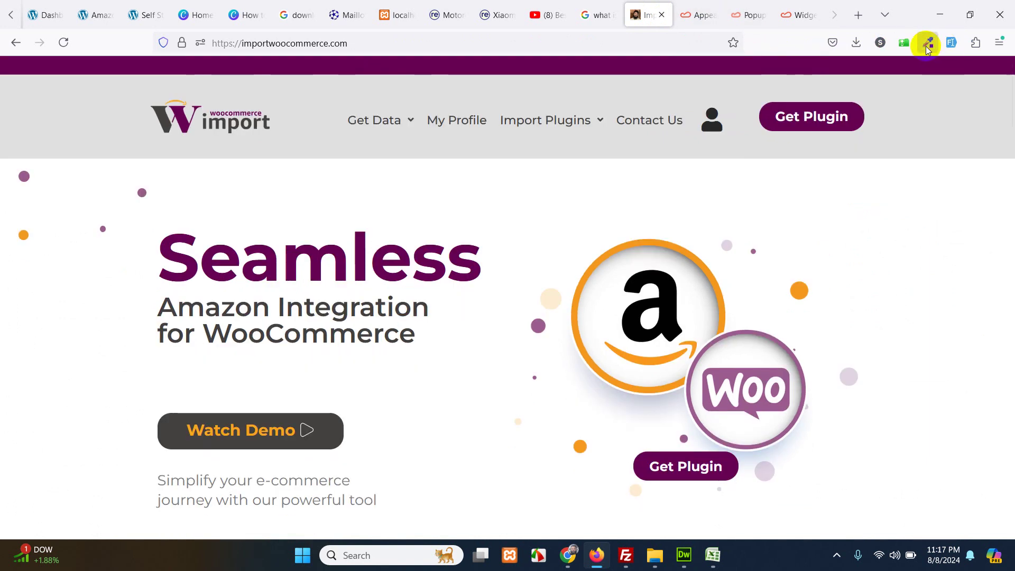
click(751, 16)
- Enable the columns container's background and paste #660053 as its colour
click(708, 15)
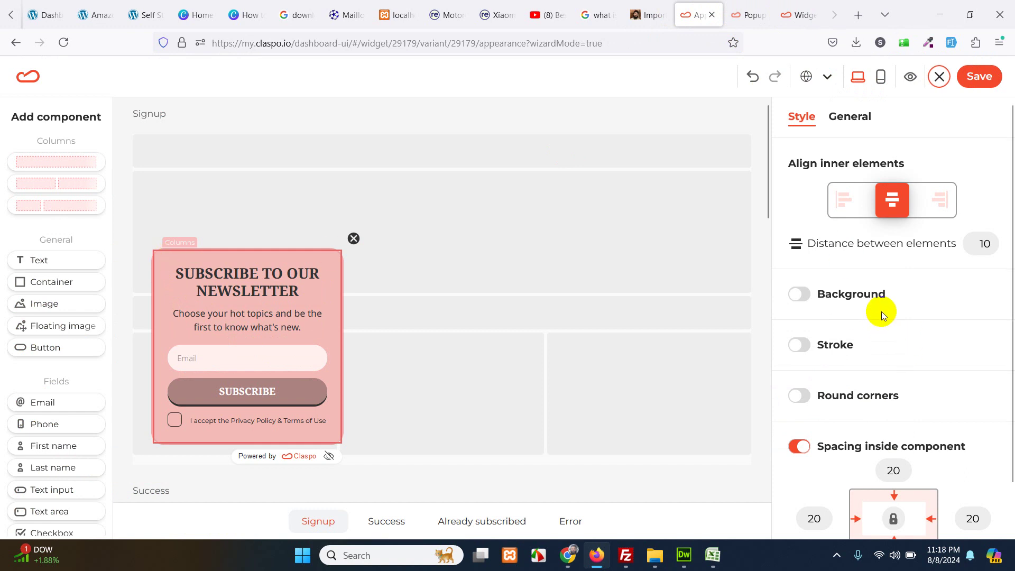
scroll(881, 312, down, 1)
scroll(831, 286, up, 1)
scroll(831, 288, up, 1)
click(800, 295)
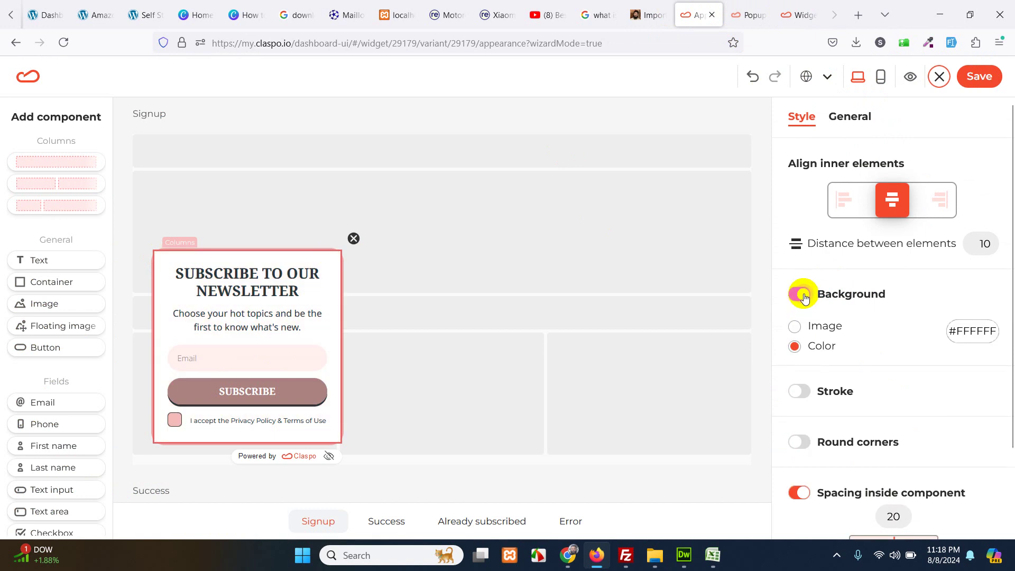
click(971, 331)
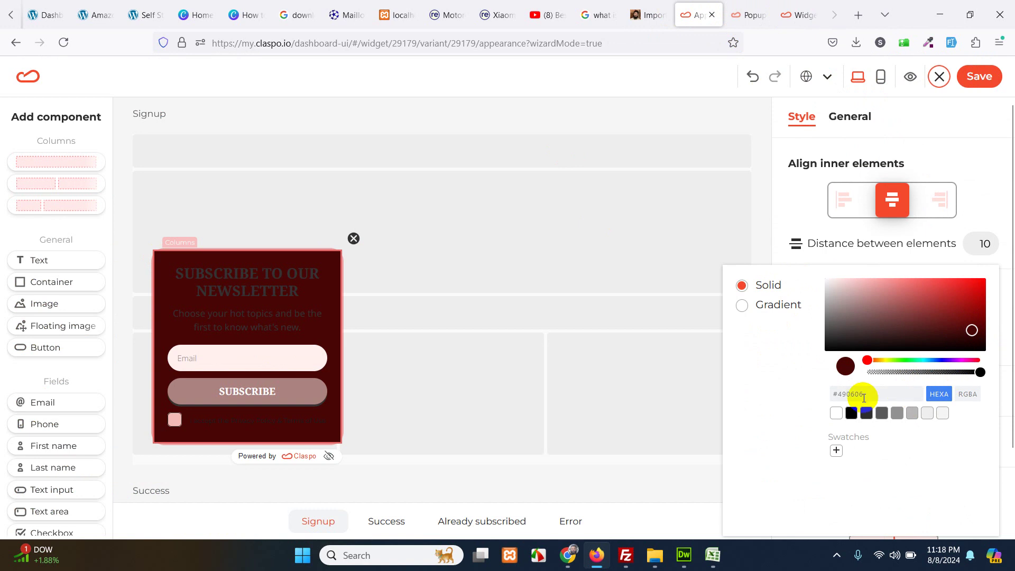
double_click(864, 394)
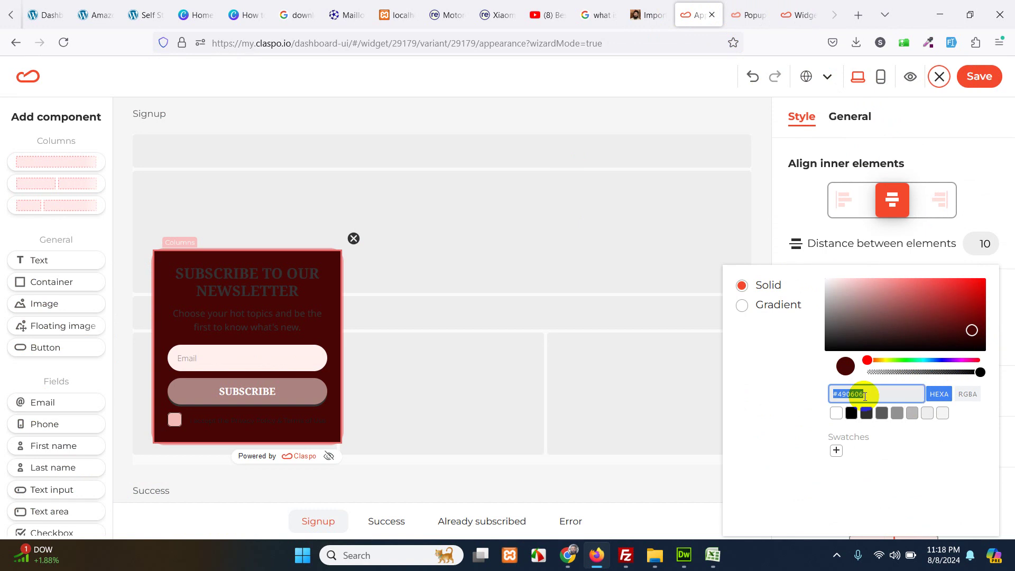
key(ctrl+v)
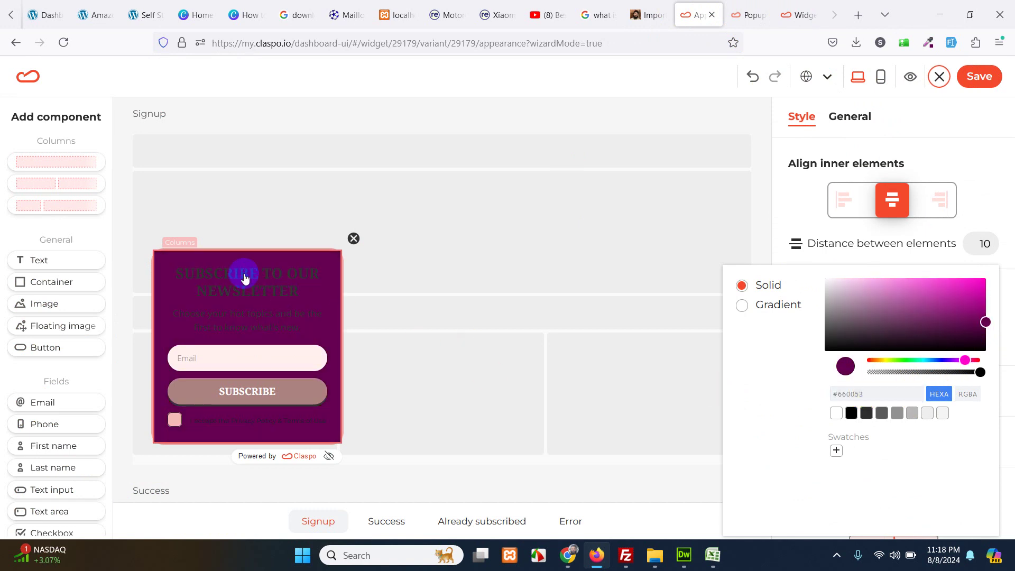
click(244, 276)
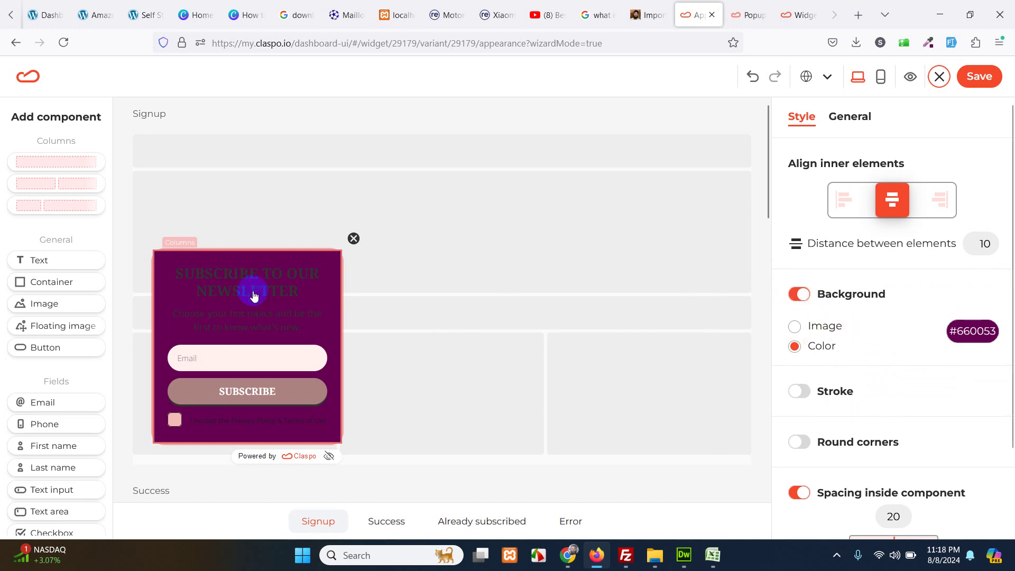
- Make the SUBSCRIBE TO OUR NEWSLETTER heading and the subtitle text white
click(254, 297)
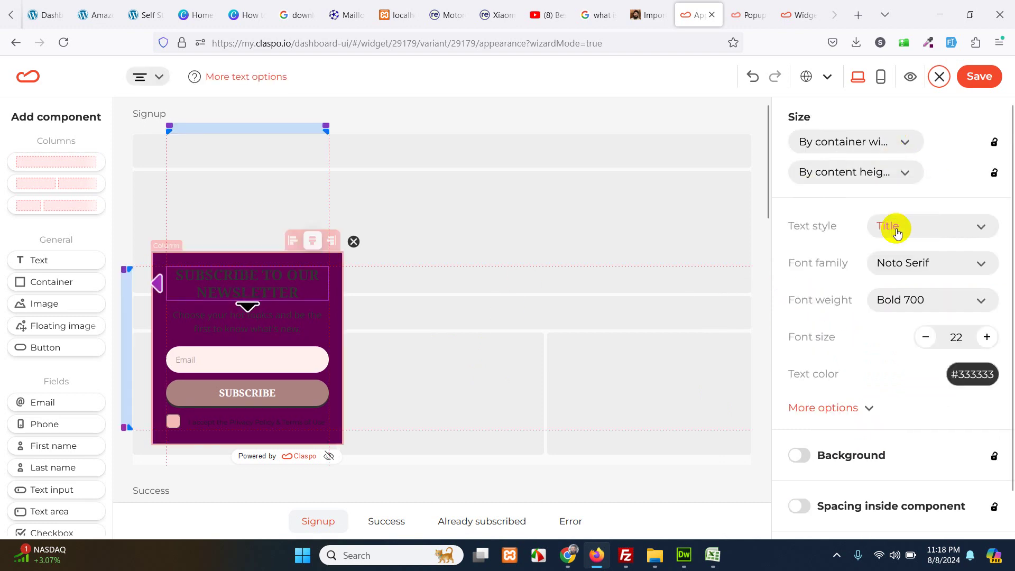
click(973, 375)
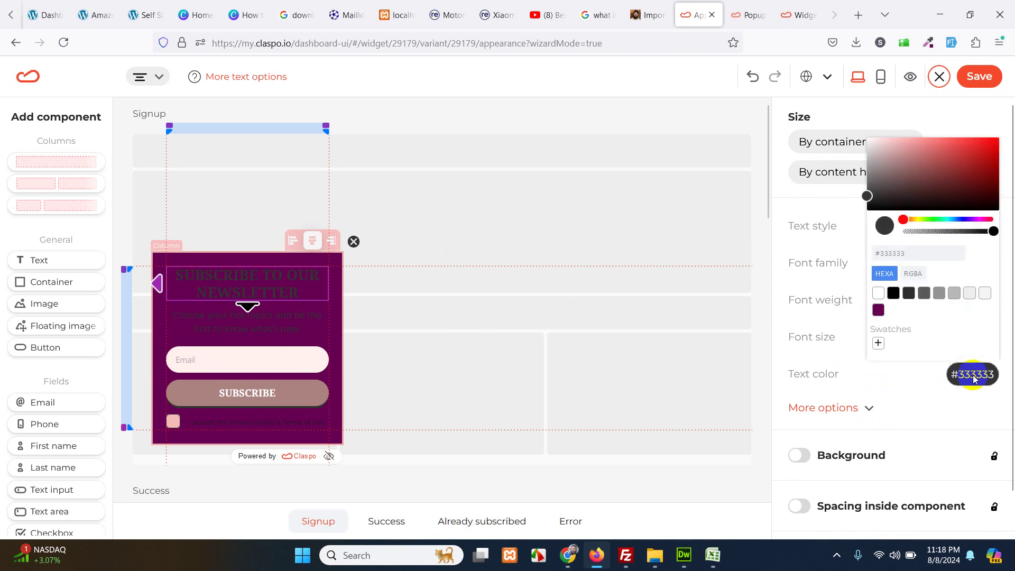
drag(907, 195, 842, 129)
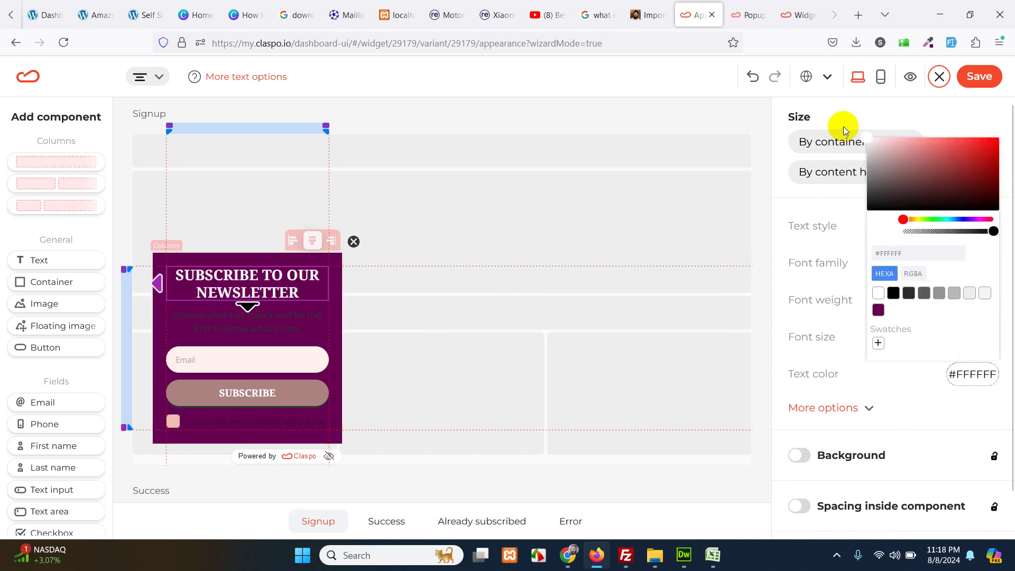
click(270, 319)
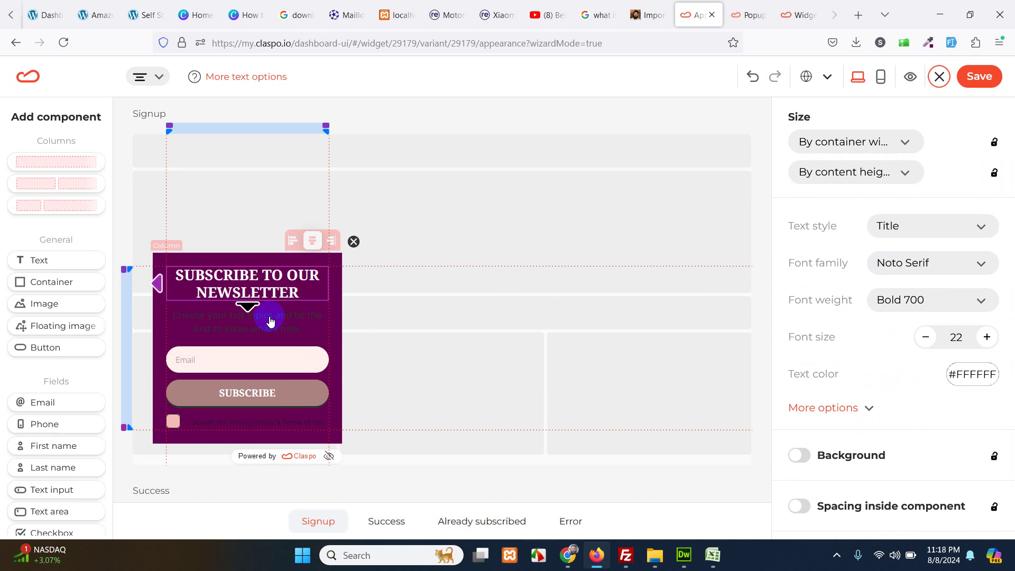
click(290, 320)
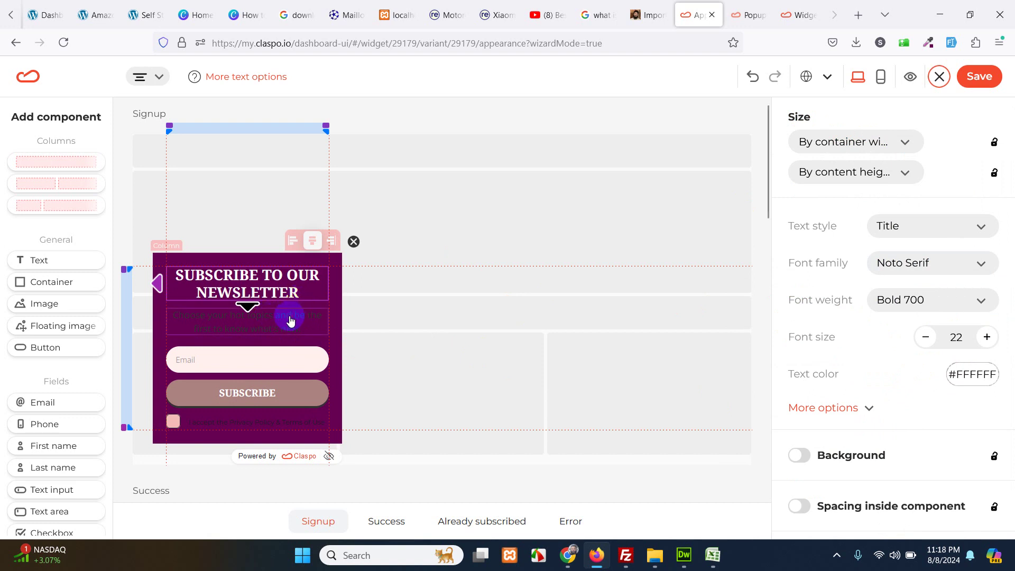
click(291, 320)
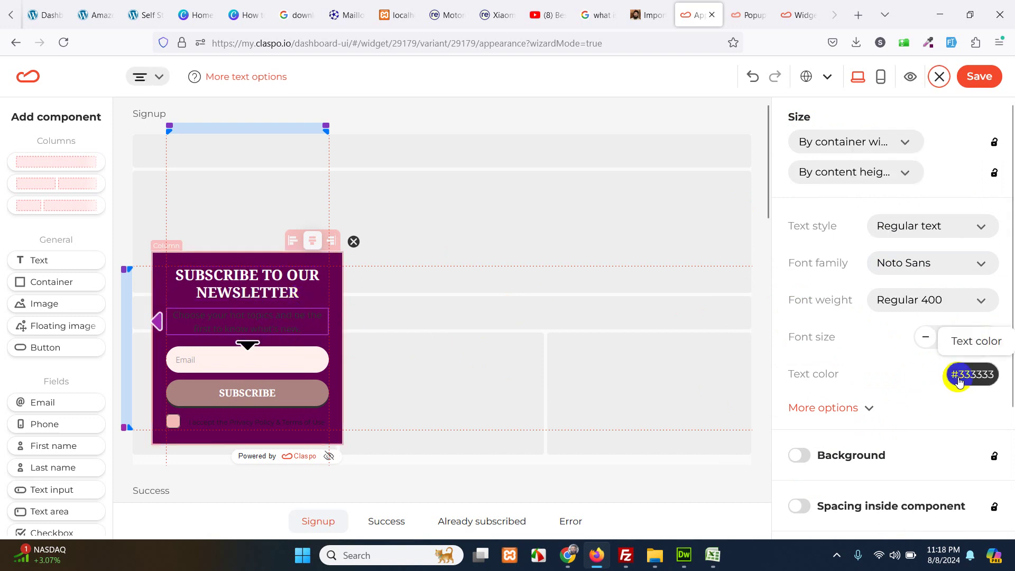
drag(894, 171, 852, 131)
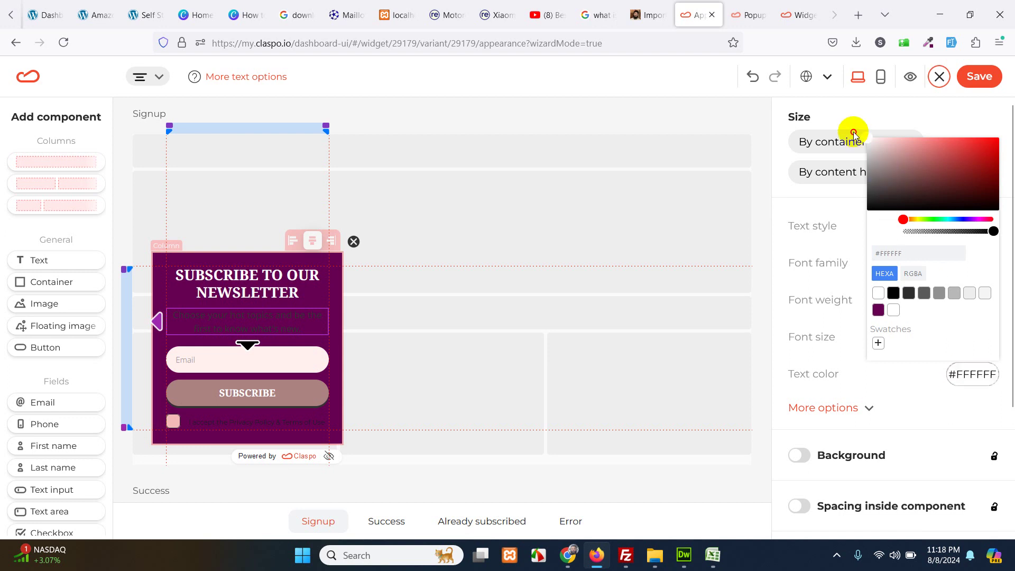
click(231, 427)
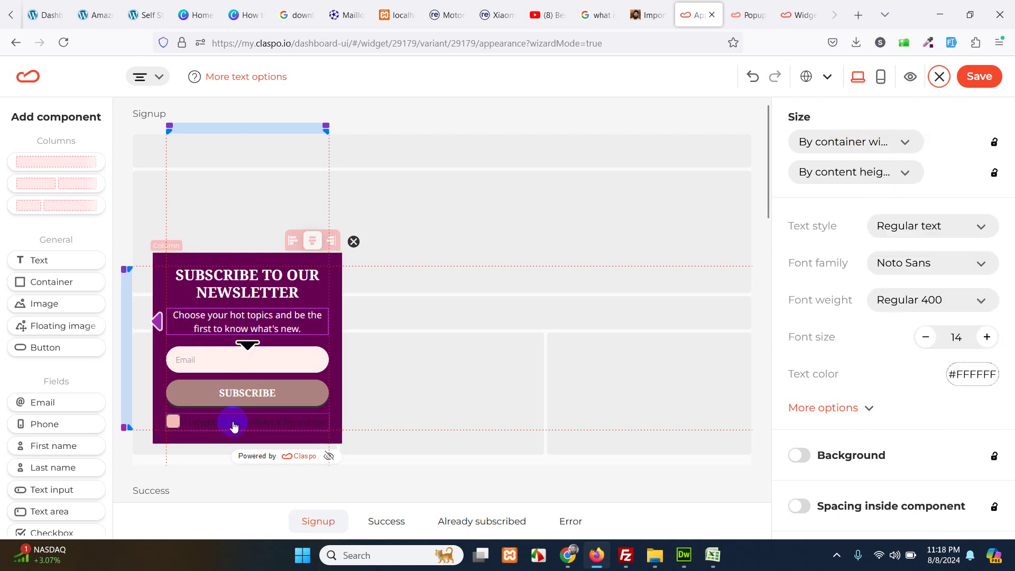
- Make the consent checkbox label white and save the popup design
click(234, 426)
click(965, 375)
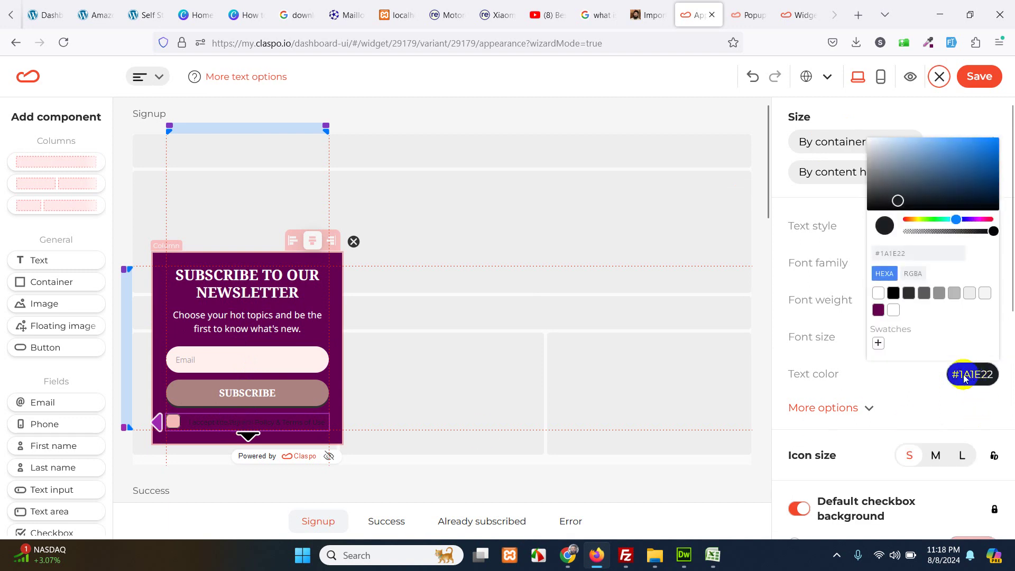
drag(898, 201, 839, 128)
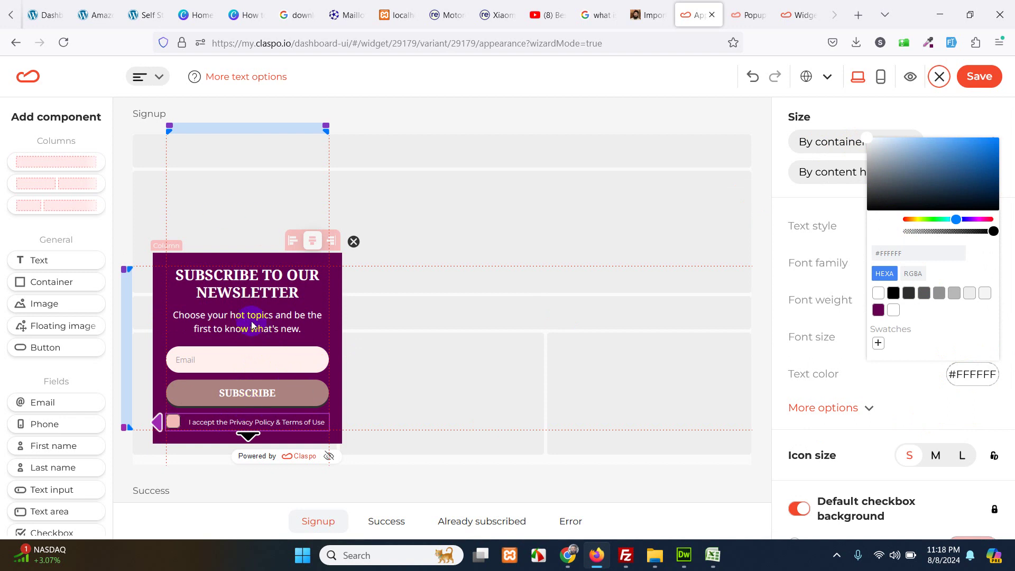
click(981, 78)
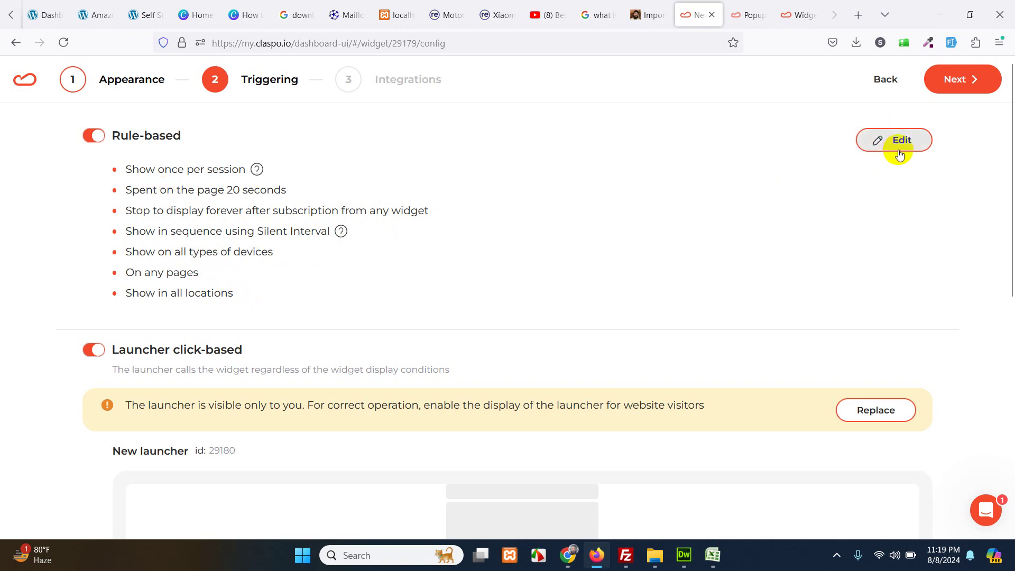
- Review the rule-based and launcher click-based triggering options, then proceed to Integrations
scroll(369, 256, down, 3)
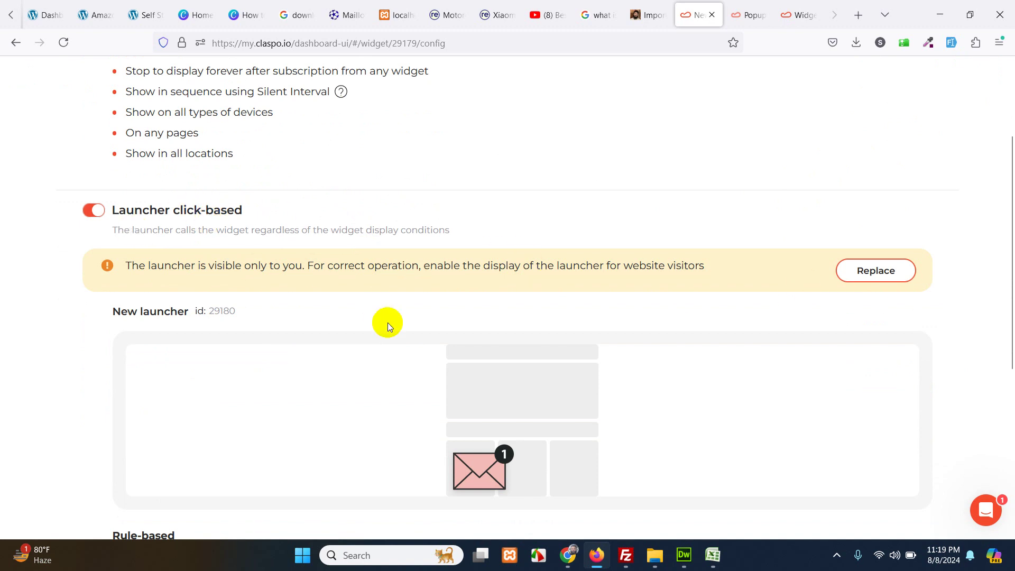
scroll(391, 328, down, 2)
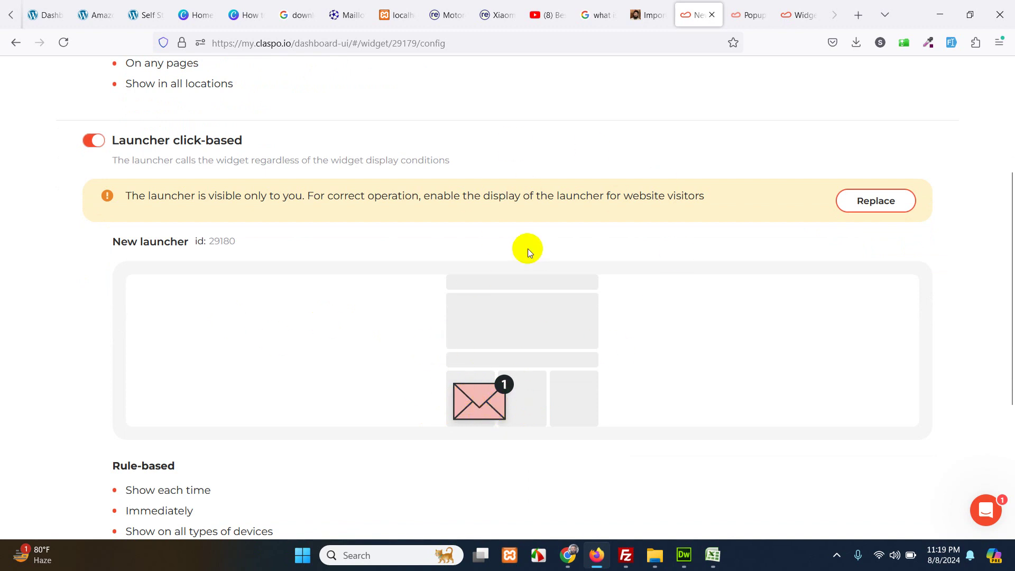
scroll(475, 267, down, 5)
scroll(402, 278, down, 1)
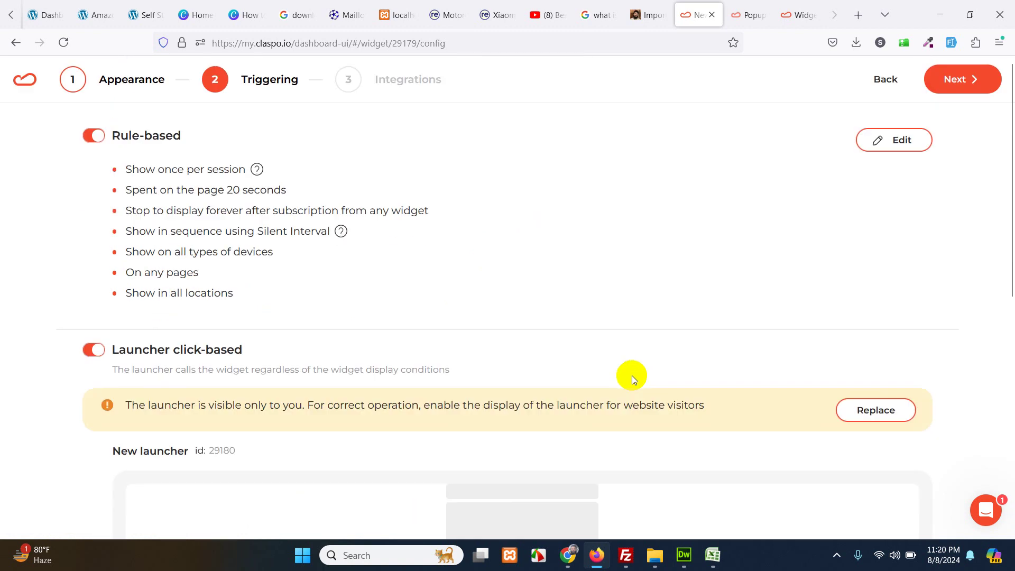
click(983, 79)
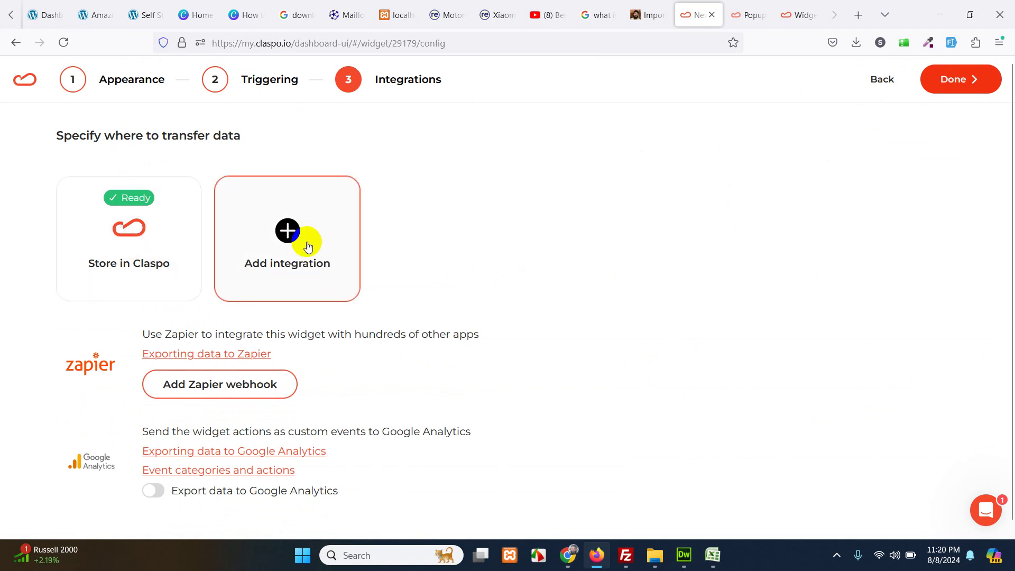
- Browse the integrations list without adding one and finish setup with leads stored in Claspo
click(287, 232)
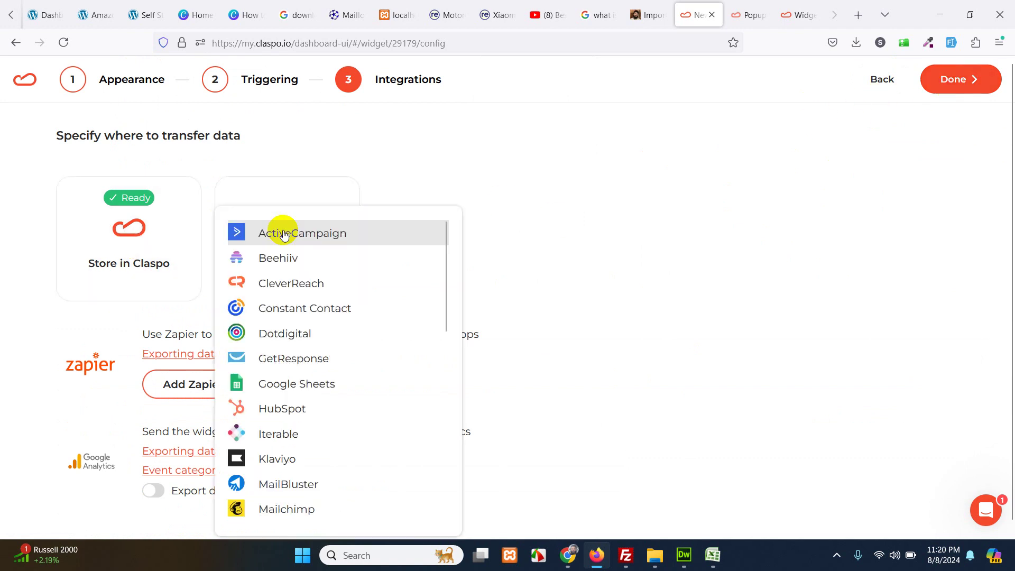
scroll(326, 392, down, 2)
scroll(326, 391, down, 10)
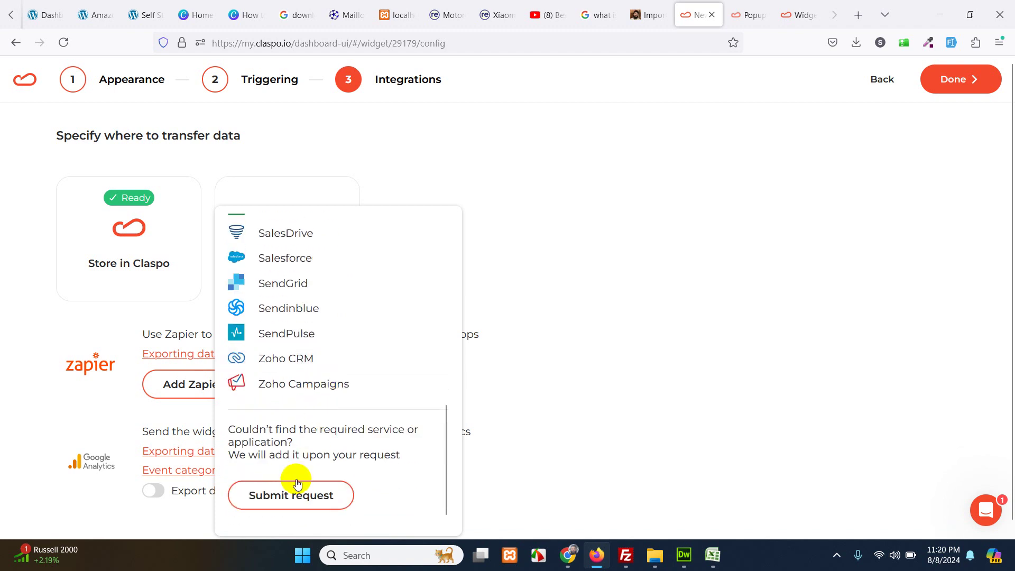
scroll(343, 447, up, 12)
click(464, 157)
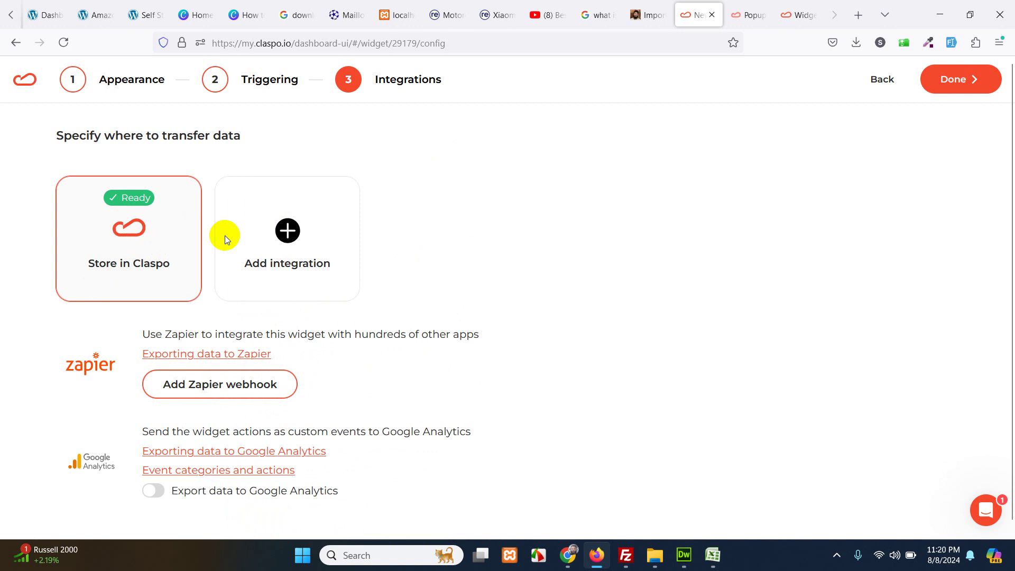
click(947, 94)
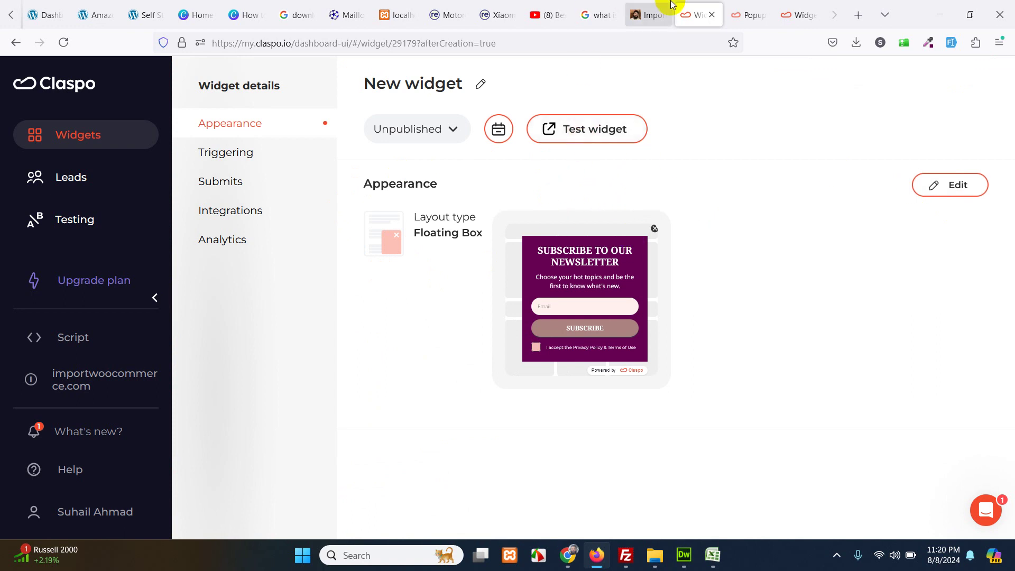
click(649, 15)
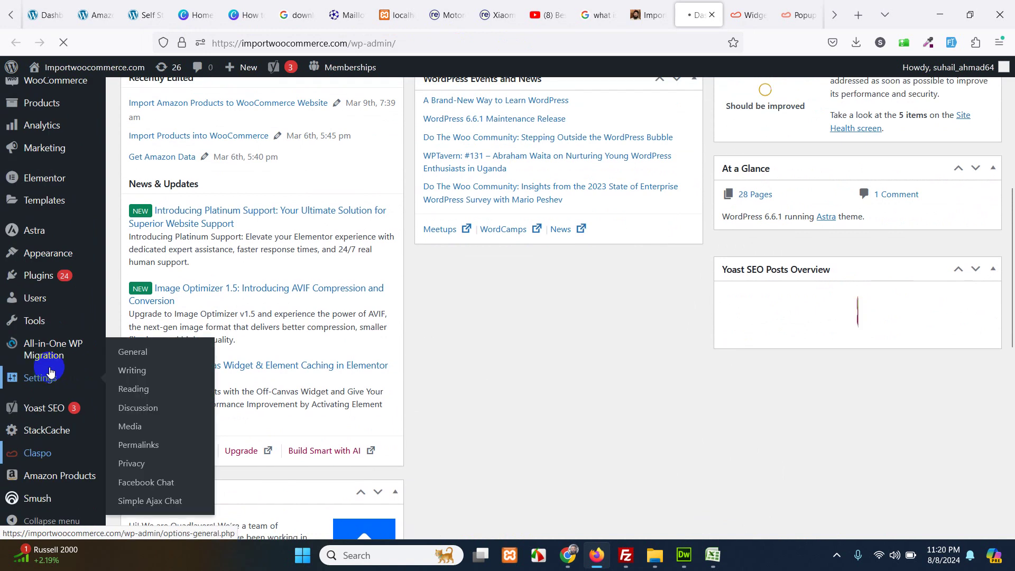
- Open the Claspo plugin page from the WordPress admin sidebar
click(51, 456)
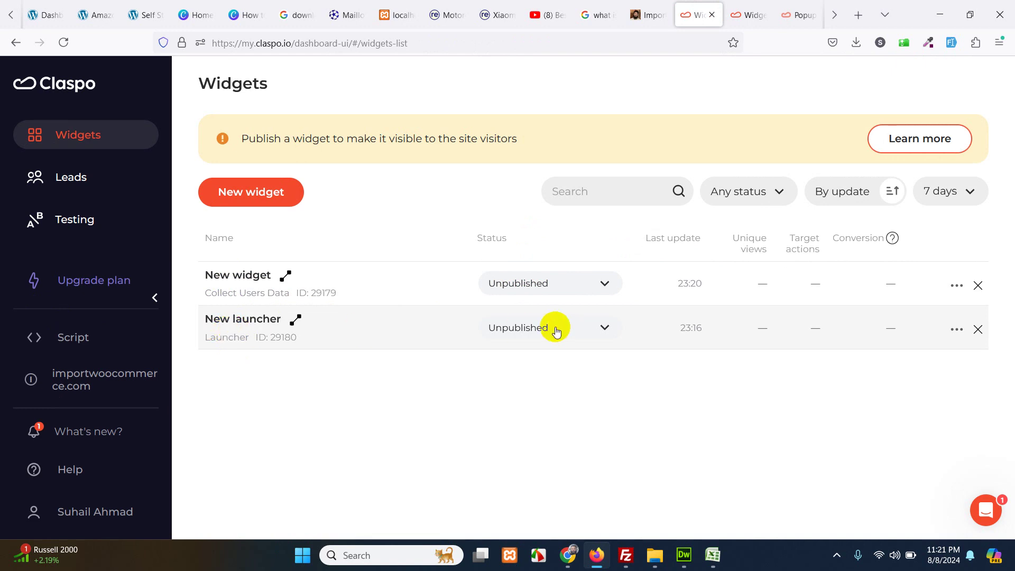
- Set both New widget and New launcher to Published in the Widgets list
click(606, 328)
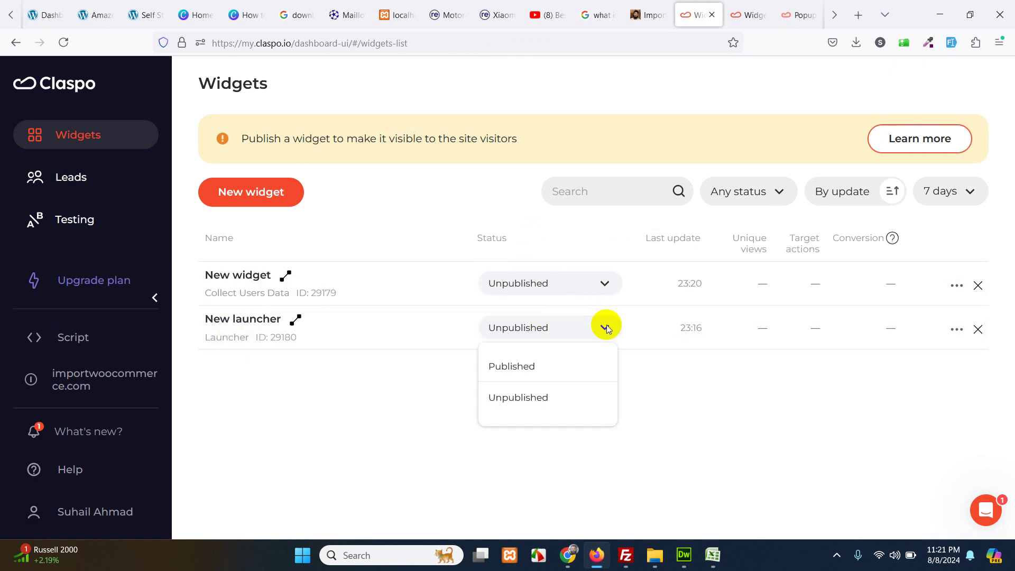
click(599, 280)
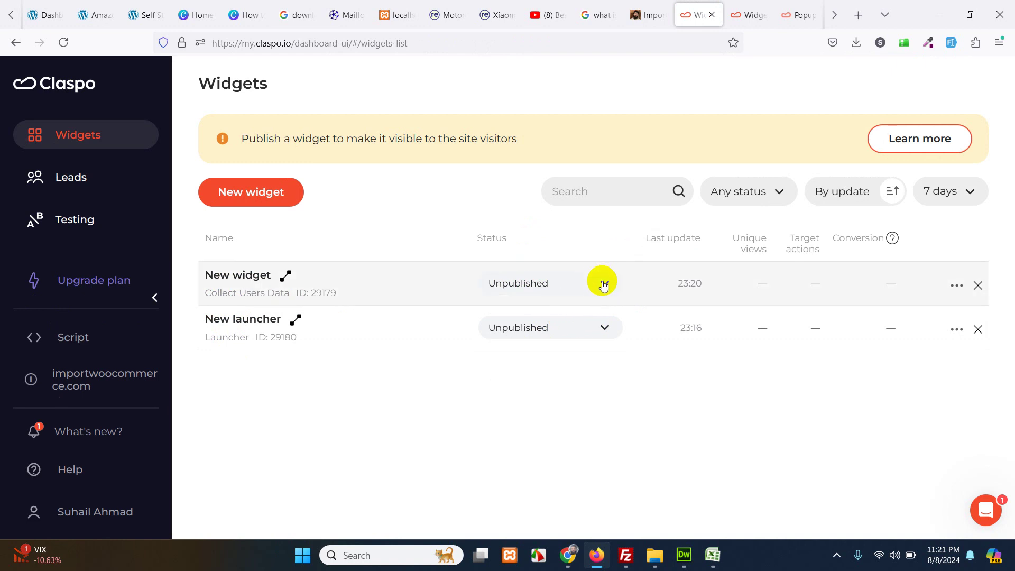
click(605, 285)
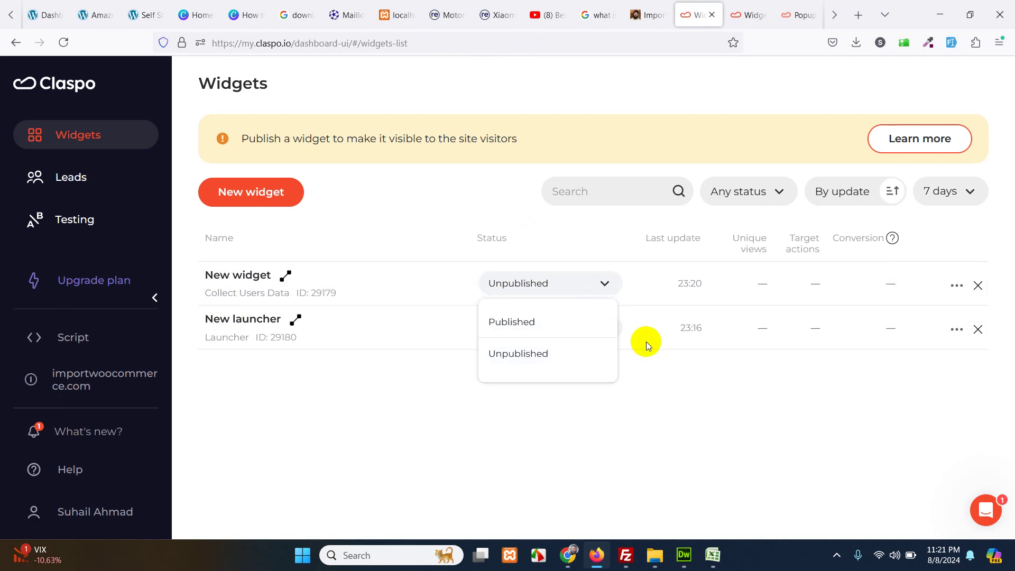
click(601, 326)
click(603, 328)
click(523, 372)
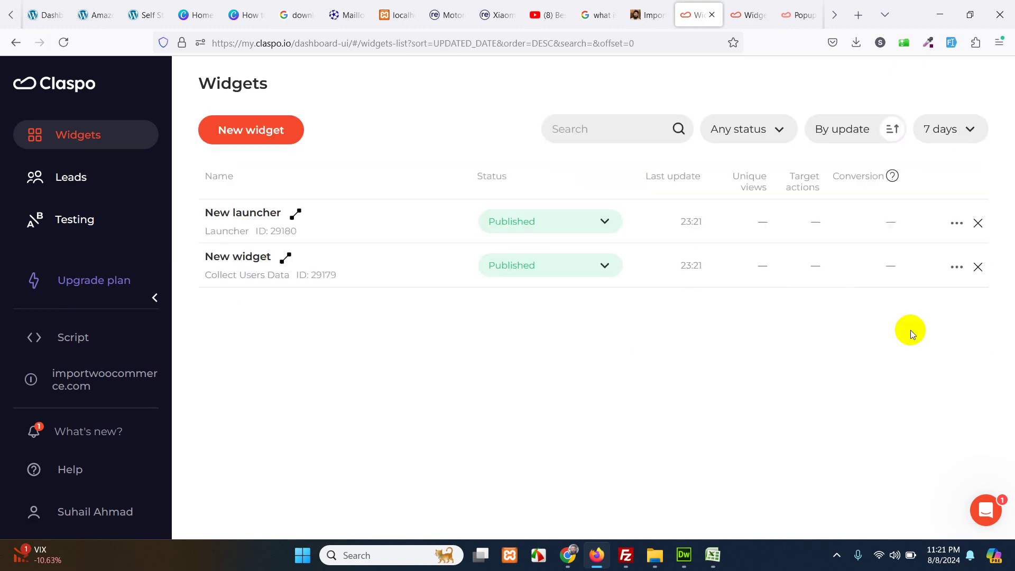
click(957, 267)
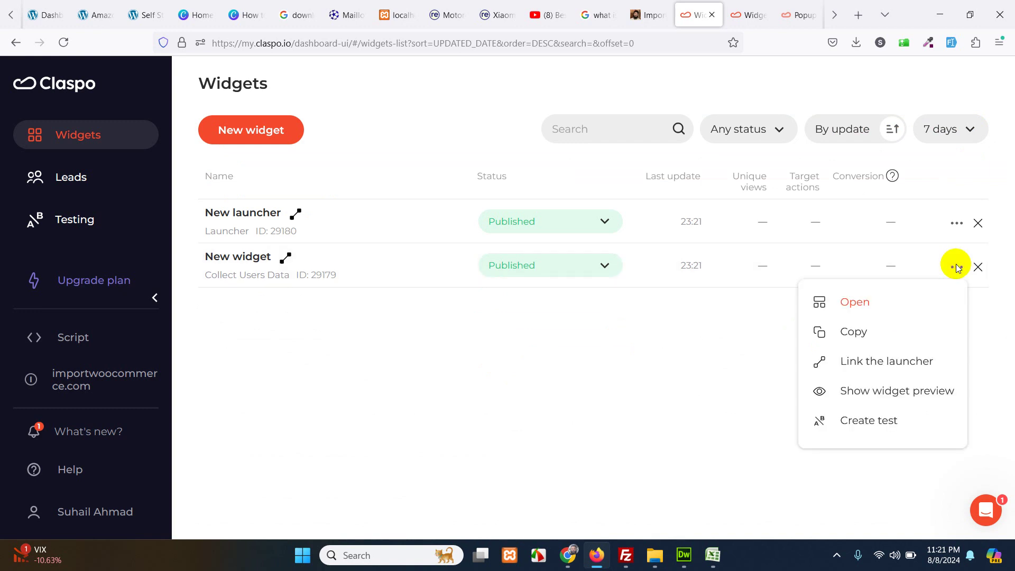
click(643, 340)
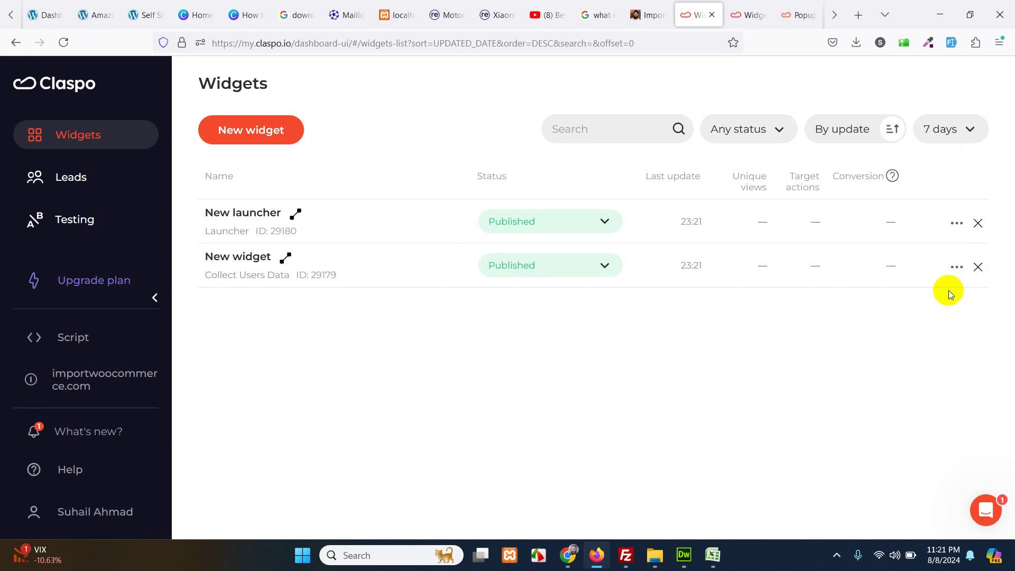
- Open the site home page in a new tab and load importwoocommerce.com/wp-admin
click(650, 14)
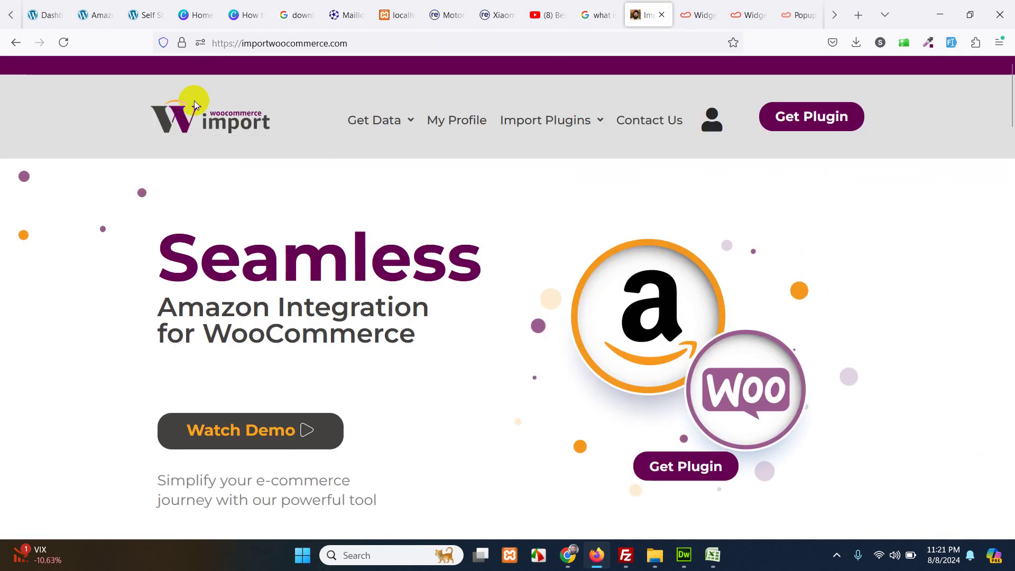
middle_click(238, 128)
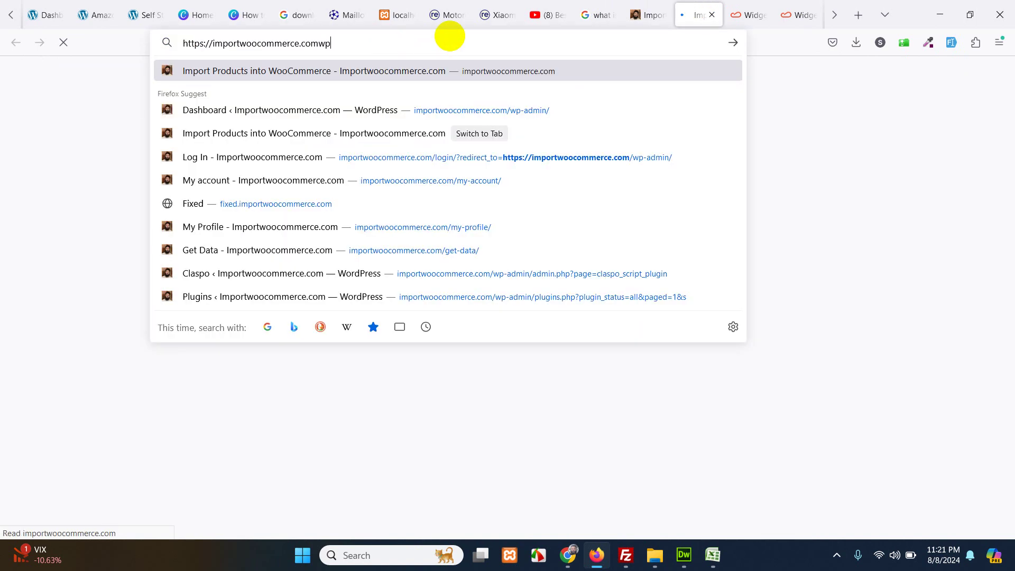
key(BackSpace)
key(BackSpace)
text(/p)
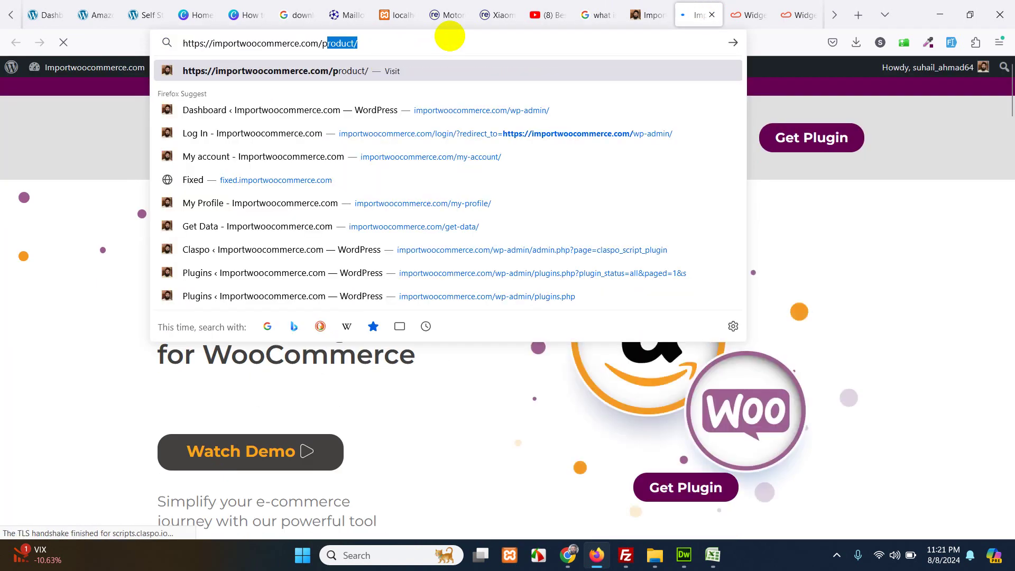
text(wp)
text(p-admin)
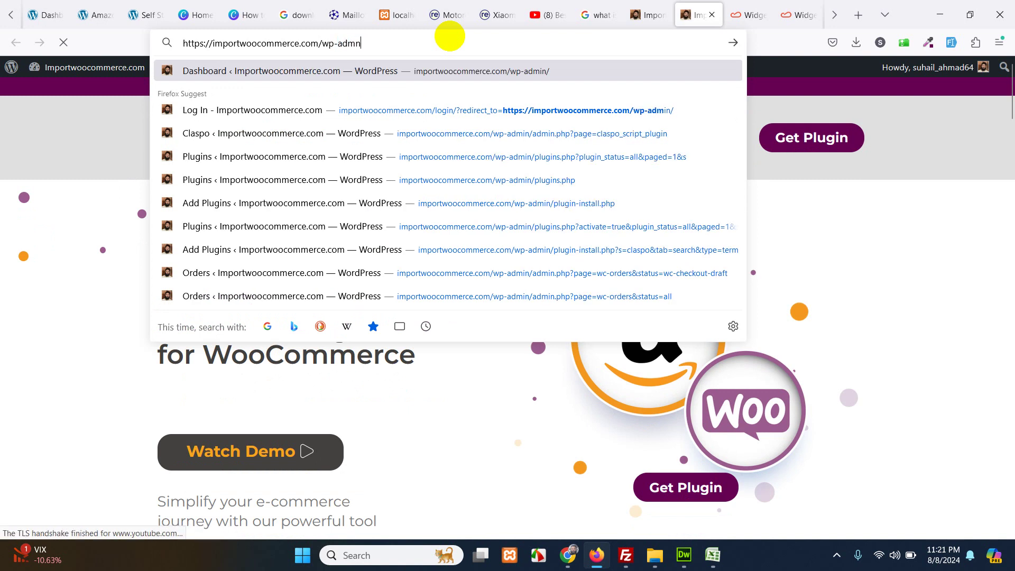
key(Return)
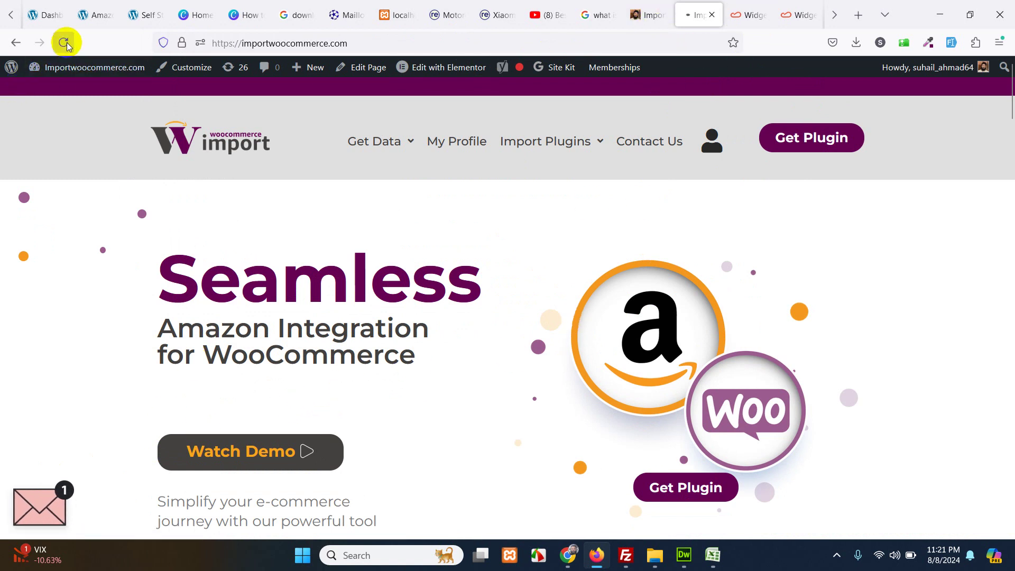
- Scroll through the live home page showing the envelope newsletter launcher
key(ctrl+shift+Tab)
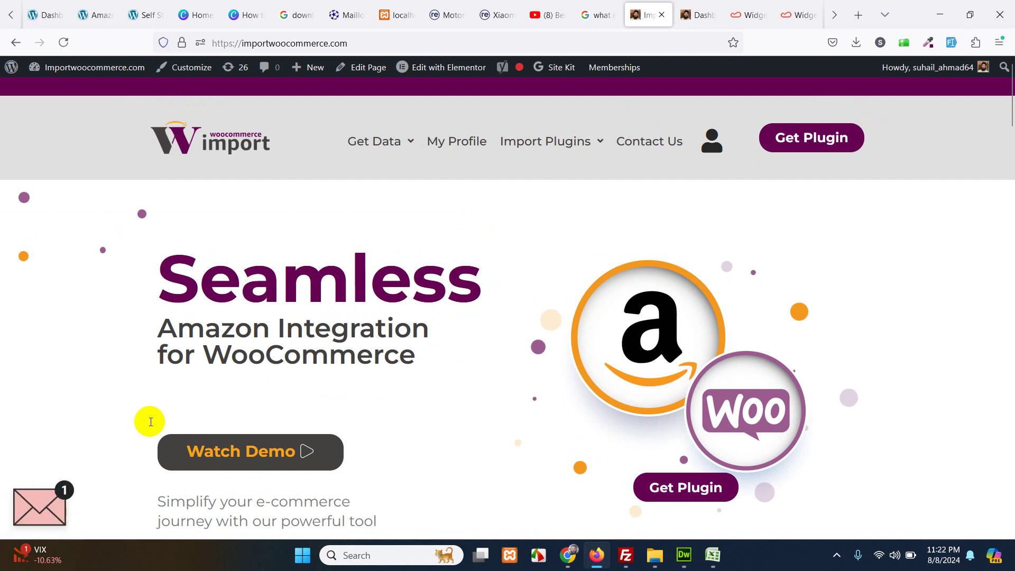
scroll(526, 320, down, 5)
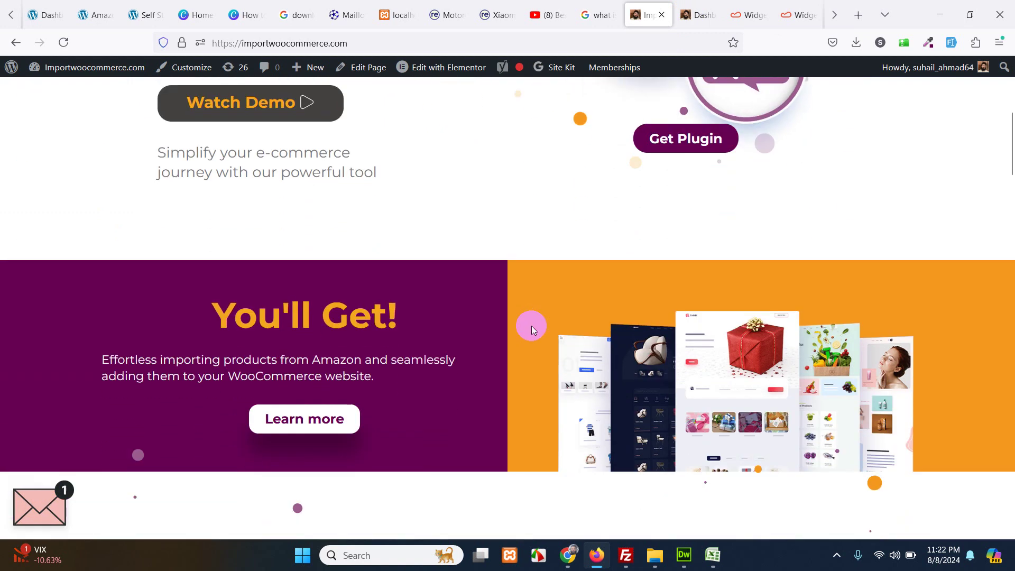
scroll(532, 326, down, 10)
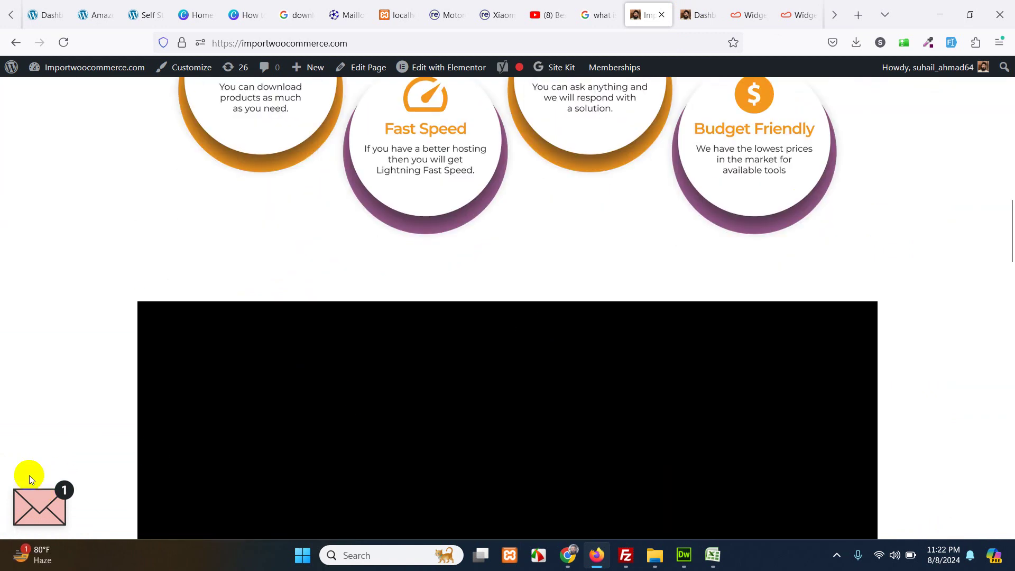
scroll(503, 227, down, 15)
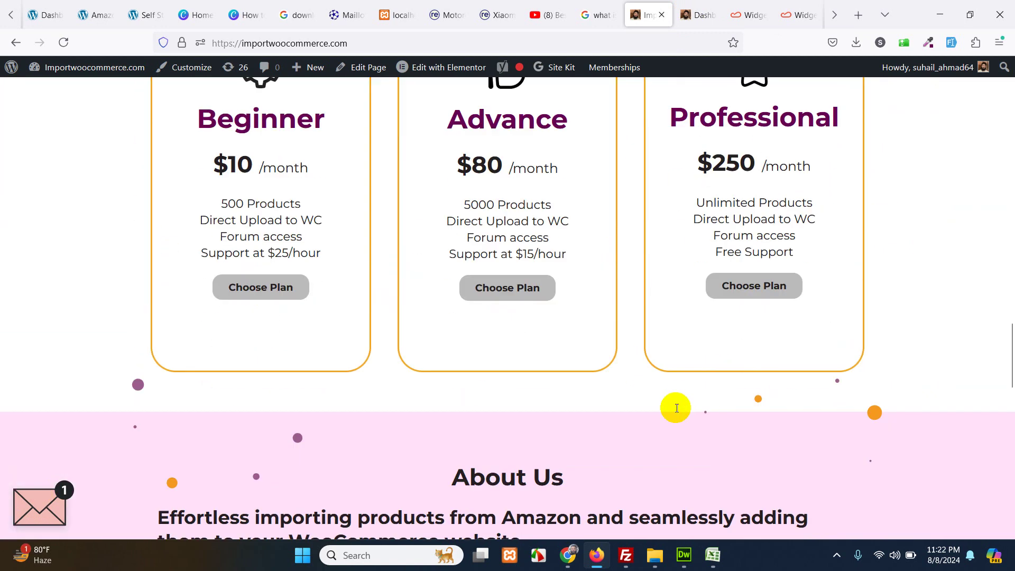
scroll(574, 429, down, 10)
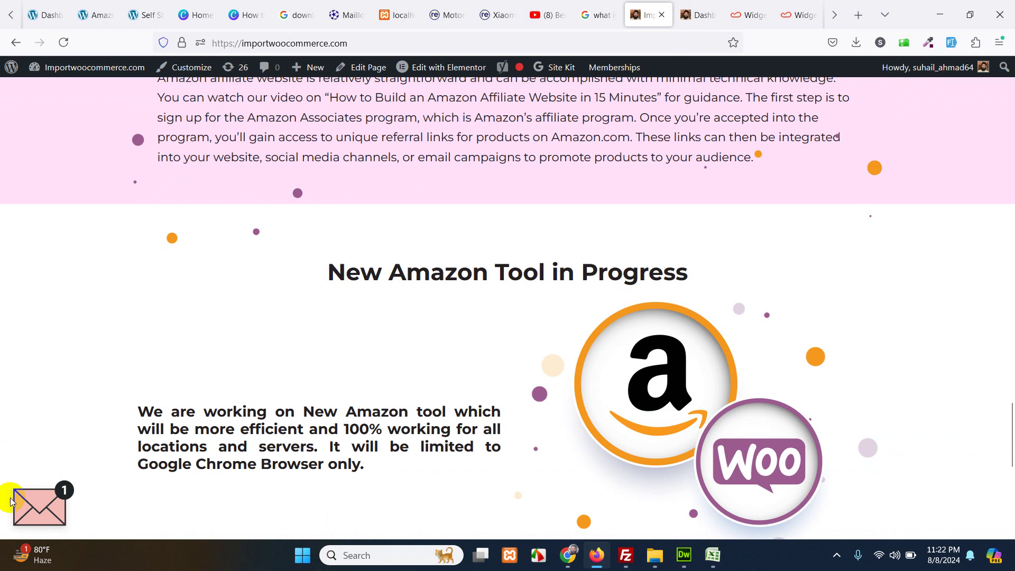
scroll(627, 367, down, 9)
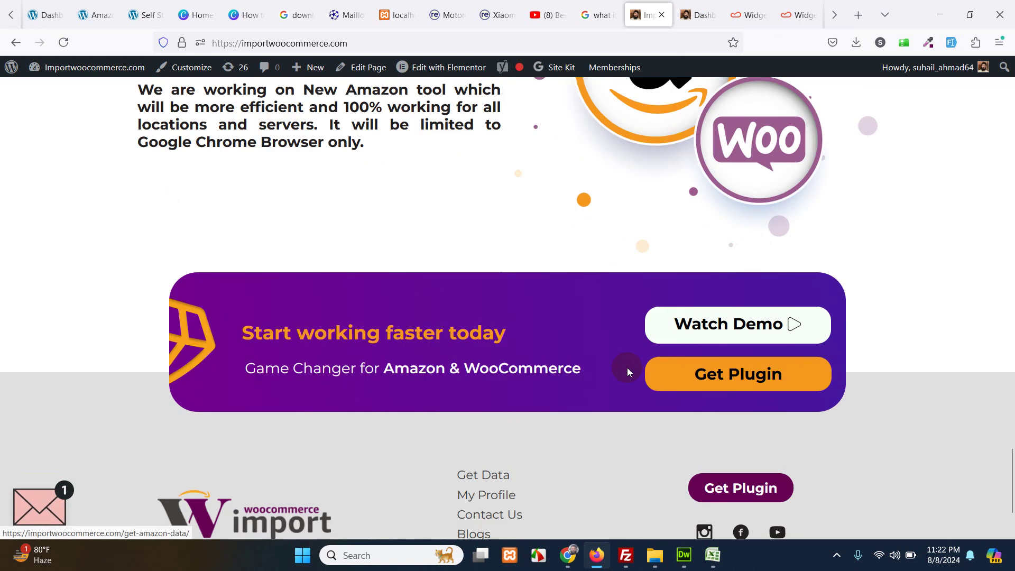
scroll(627, 367, up, 20)
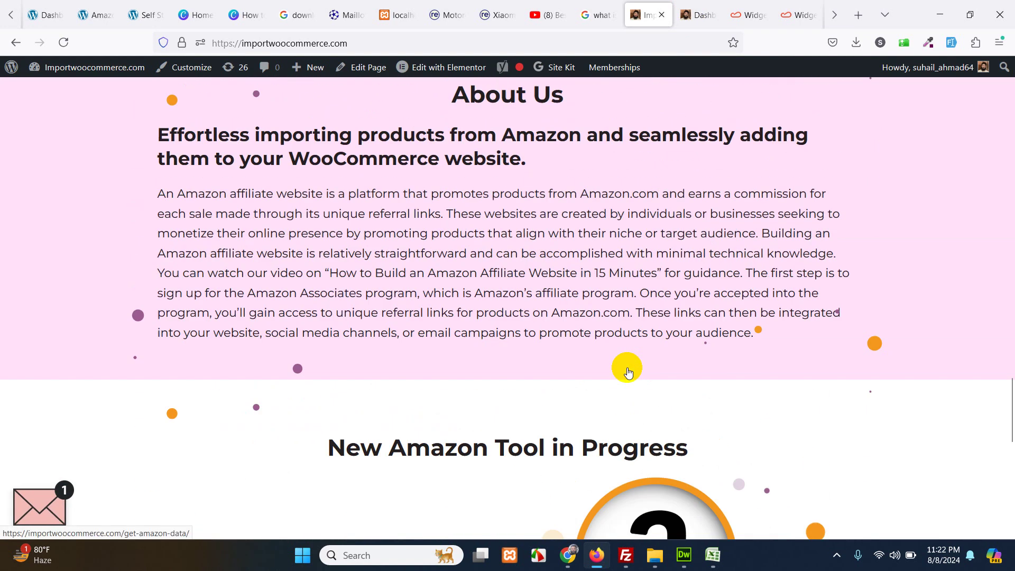
scroll(627, 367, up, 12)
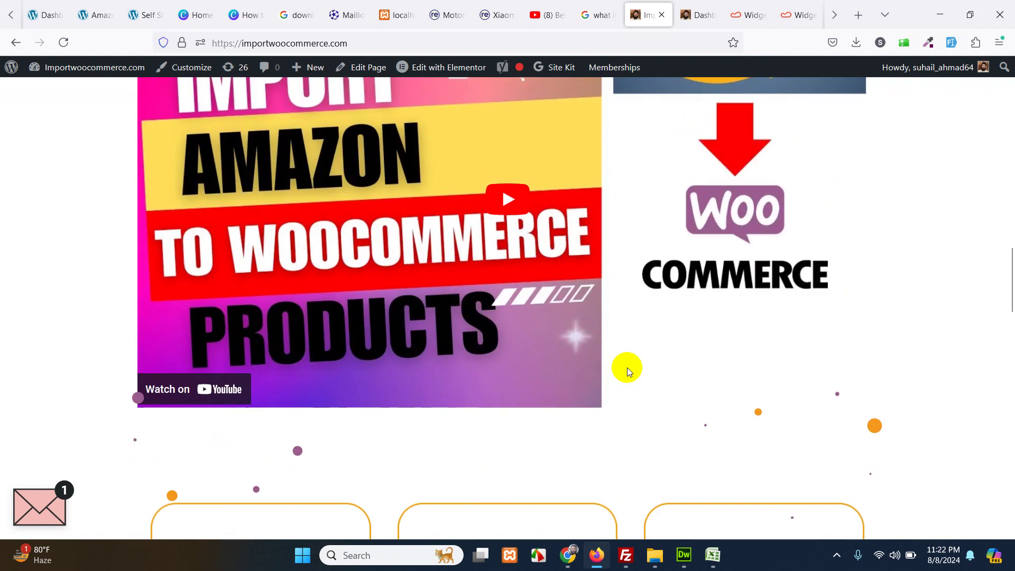
scroll(628, 367, up, 15)
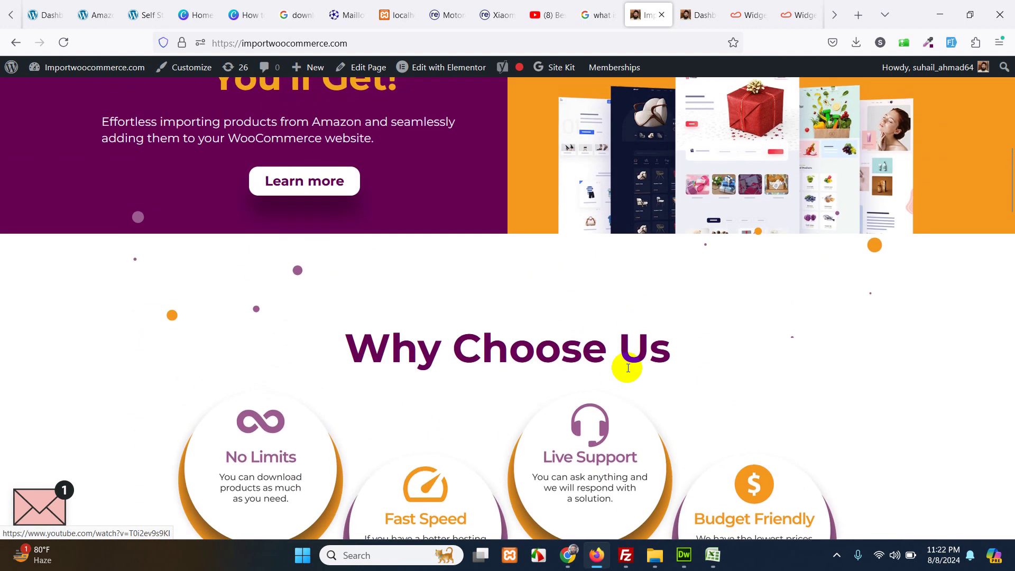
scroll(627, 367, up, 2)
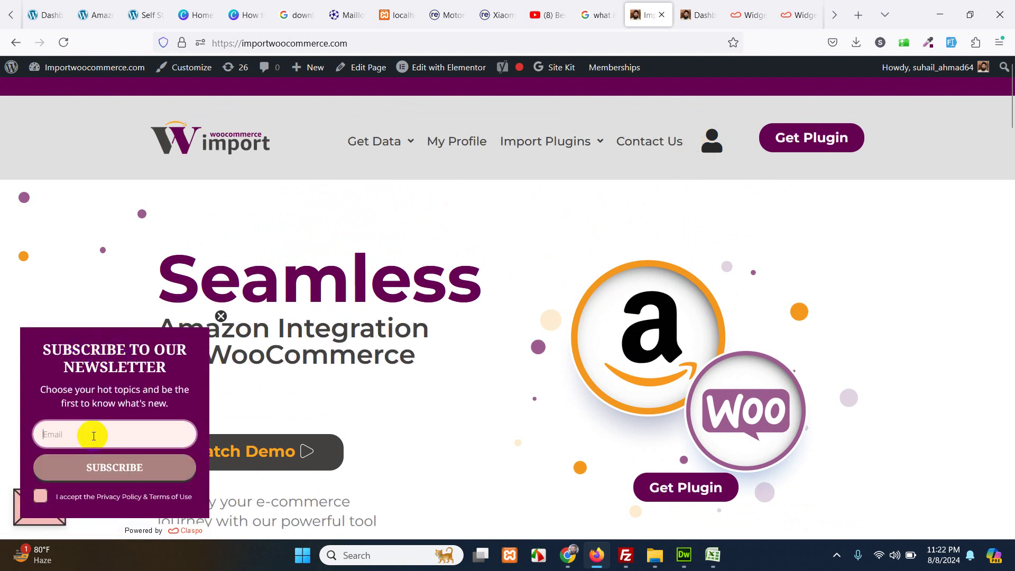
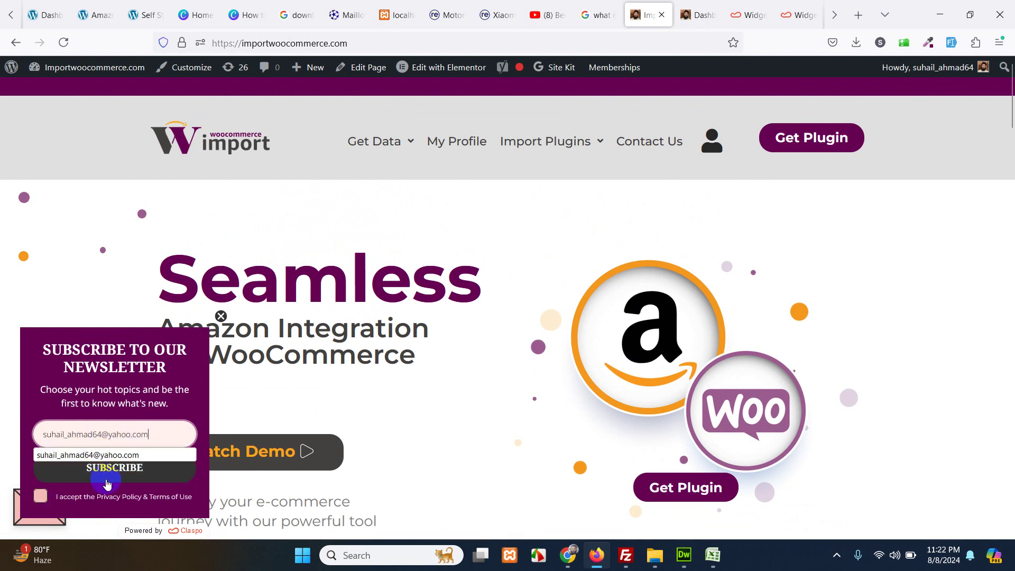
- Subscribe with a test email address, accepting the terms, then close the success message
click(64, 504)
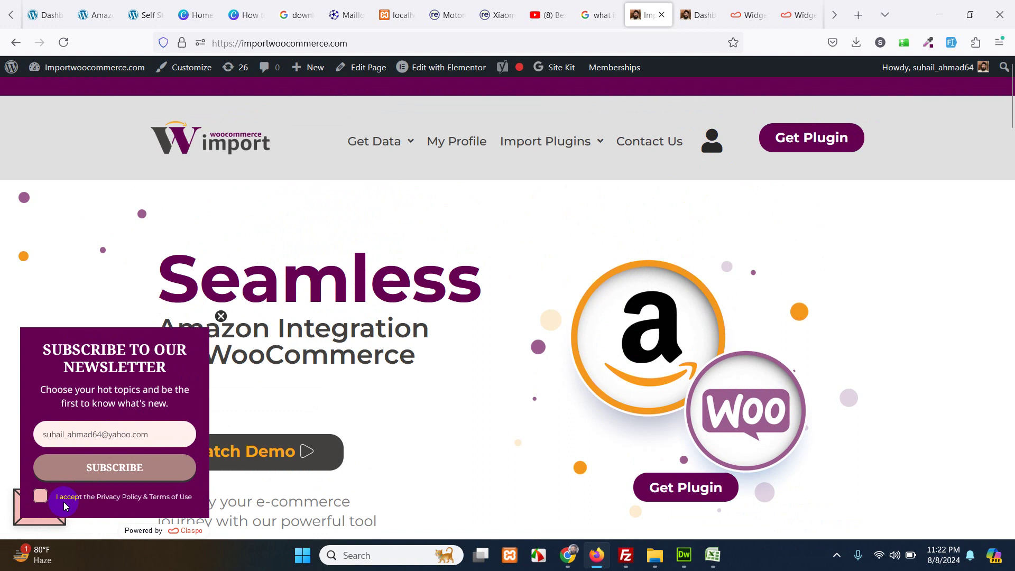
click(104, 471)
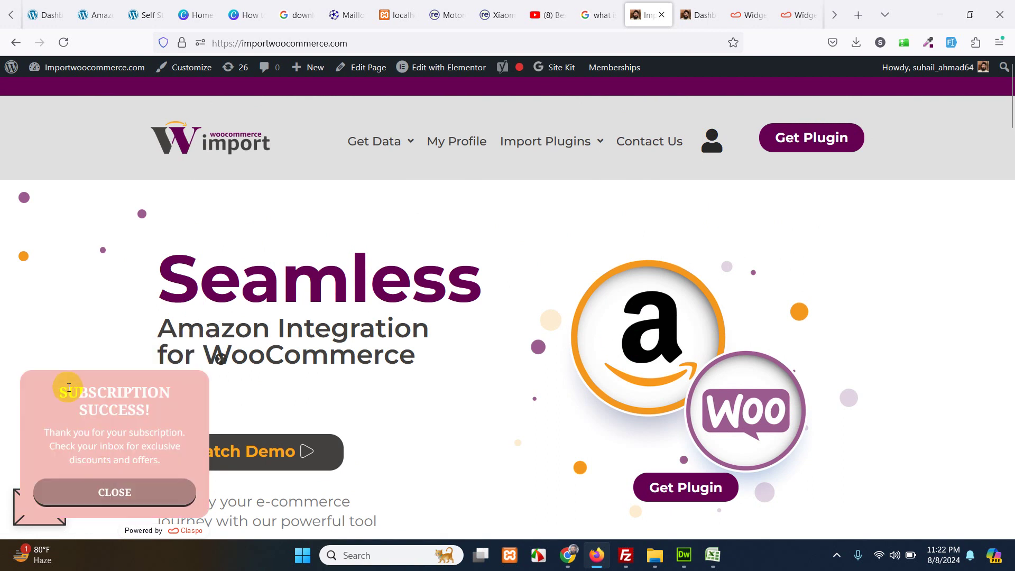
click(136, 490)
- Refresh Claspo's widget stats to confirm 1 view, 1 target action, 100.0% conversion, then return to importwoocommerce.com
mouse_move(519, 151)
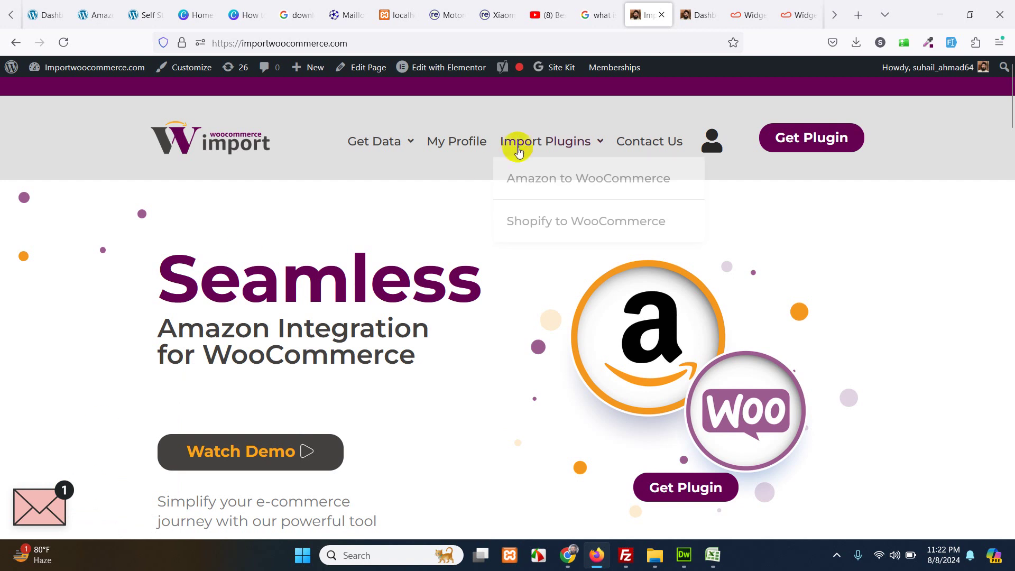
click(748, 10)
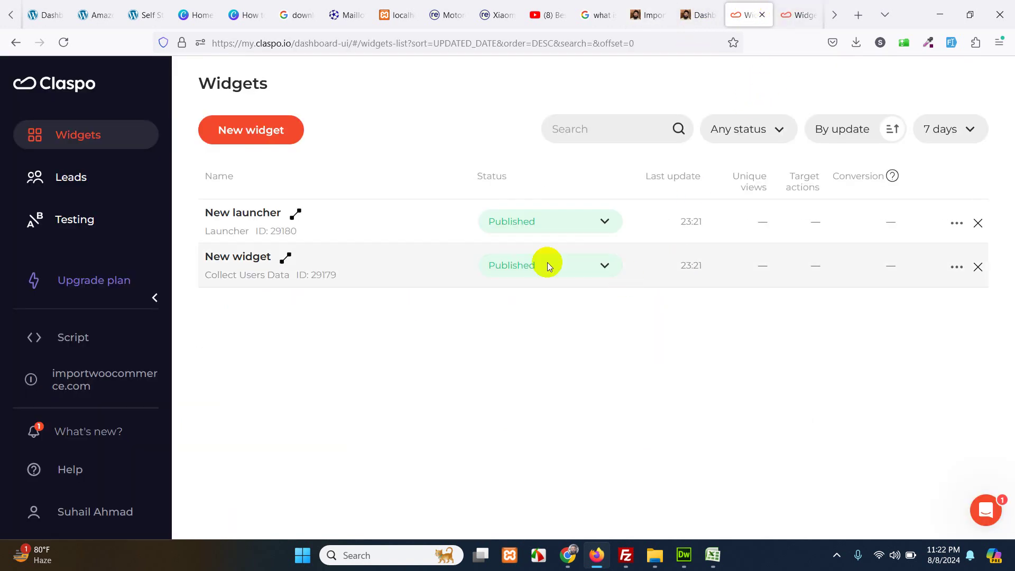
click(62, 42)
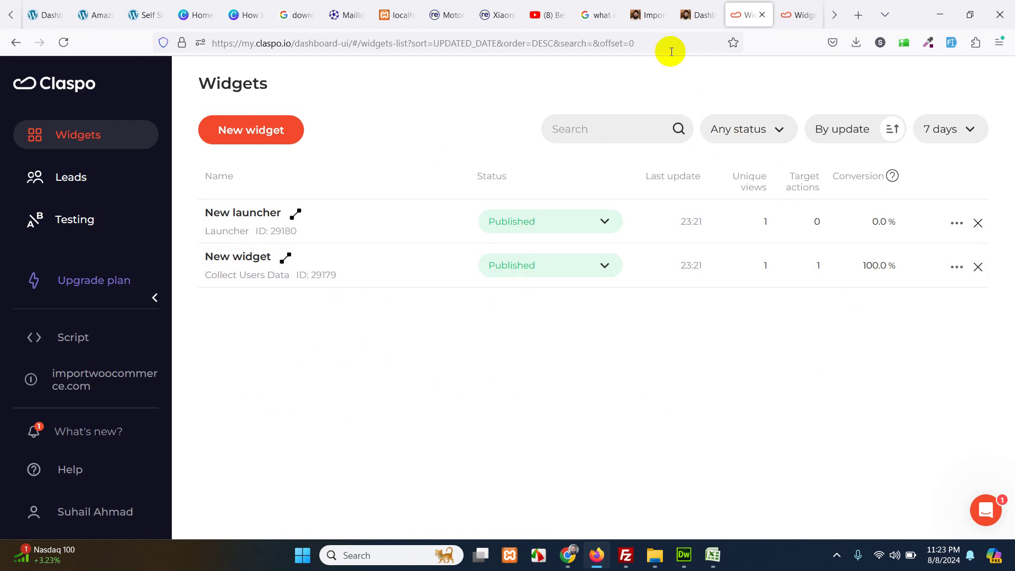
click(645, 16)
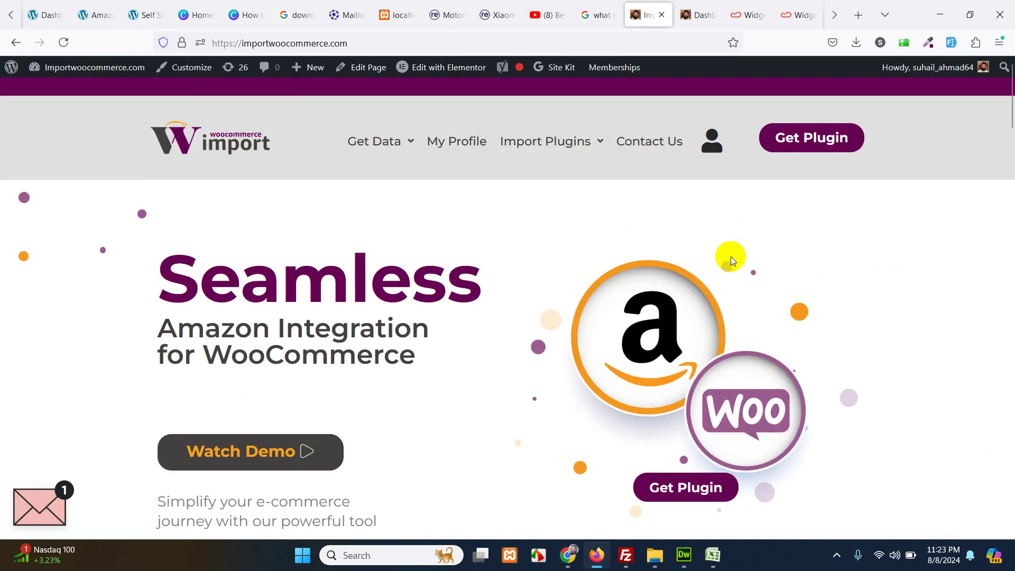